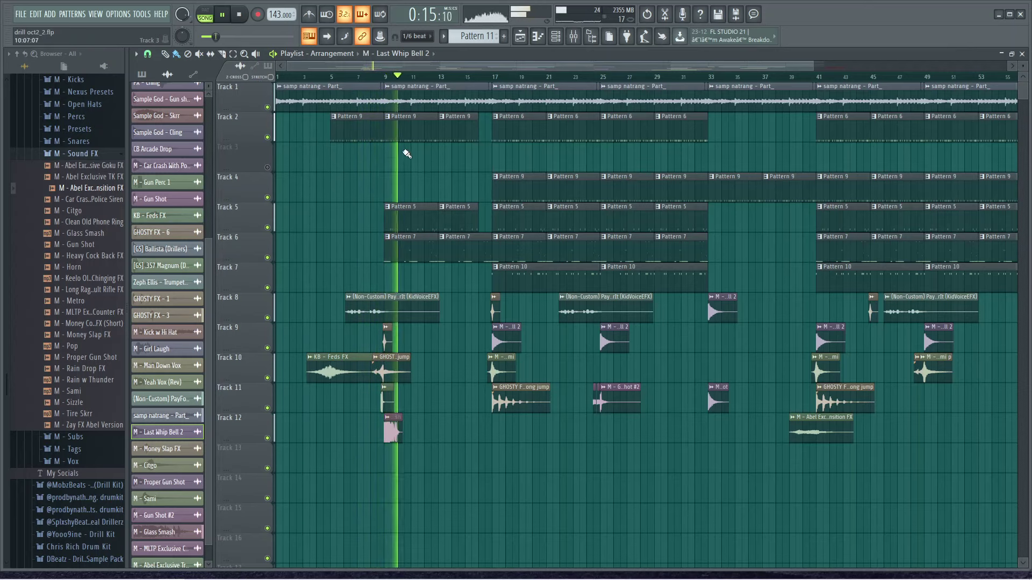
Step: Listen through the arrangement to about bar 50, examining how the patterns and audio clips are laid out, and stop playback
scroll(460, 181, up, 2)
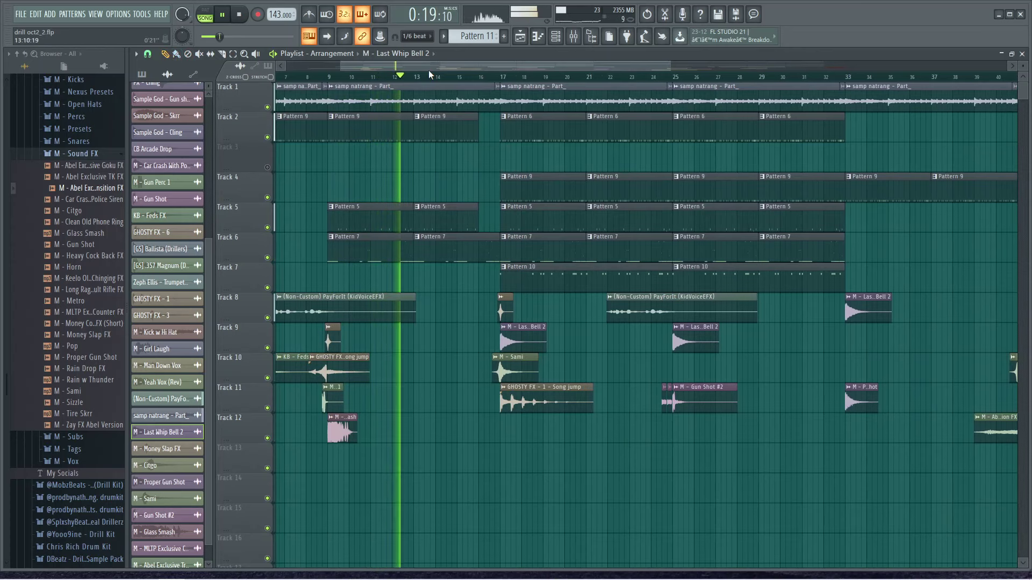
mouse_move(430, 69)
mouse_down()
mouse_move(405, 66)
mouse_move(447, 70)
mouse_up()
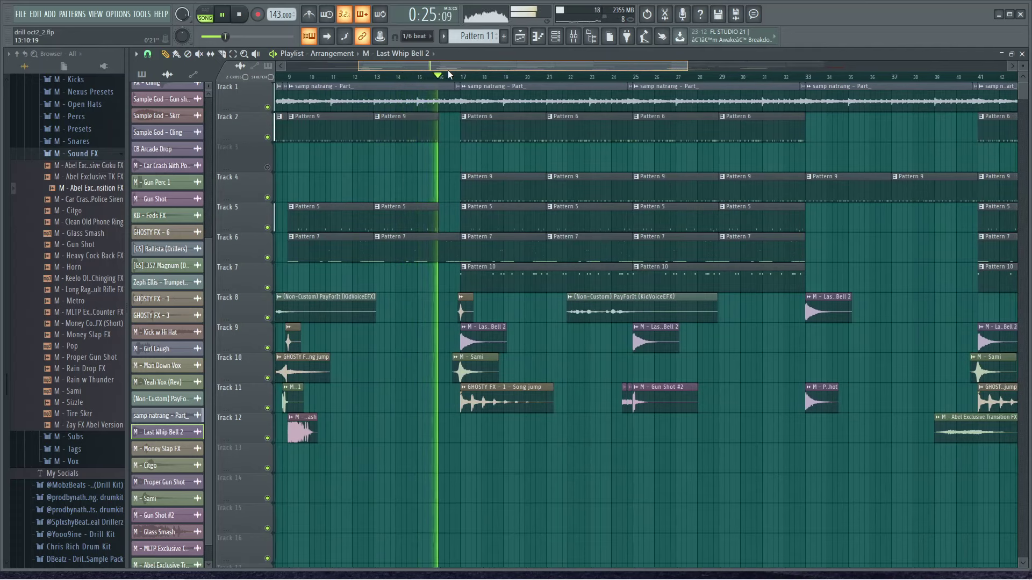
drag(447, 70, 455, 69)
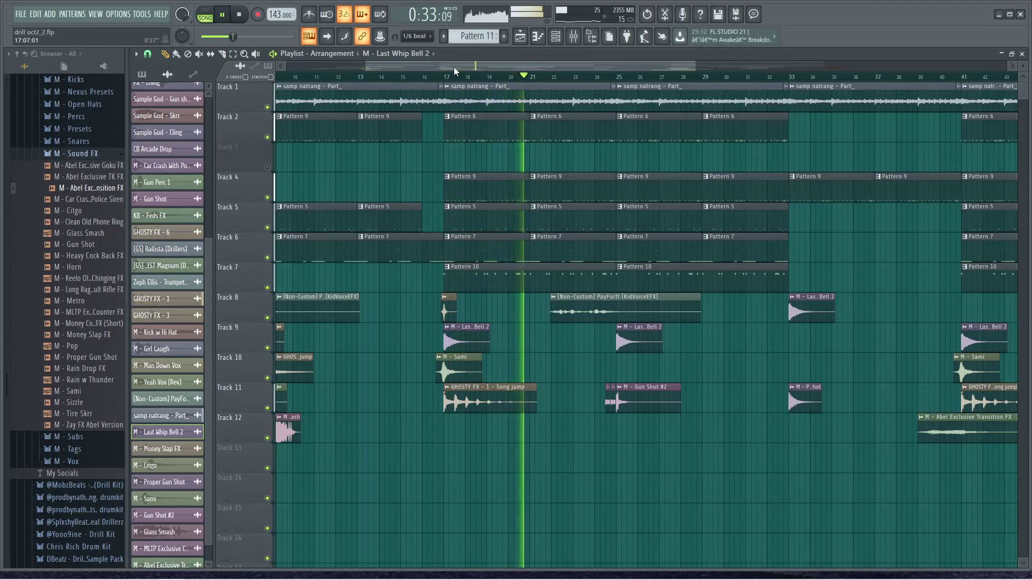
drag(453, 66, 460, 67)
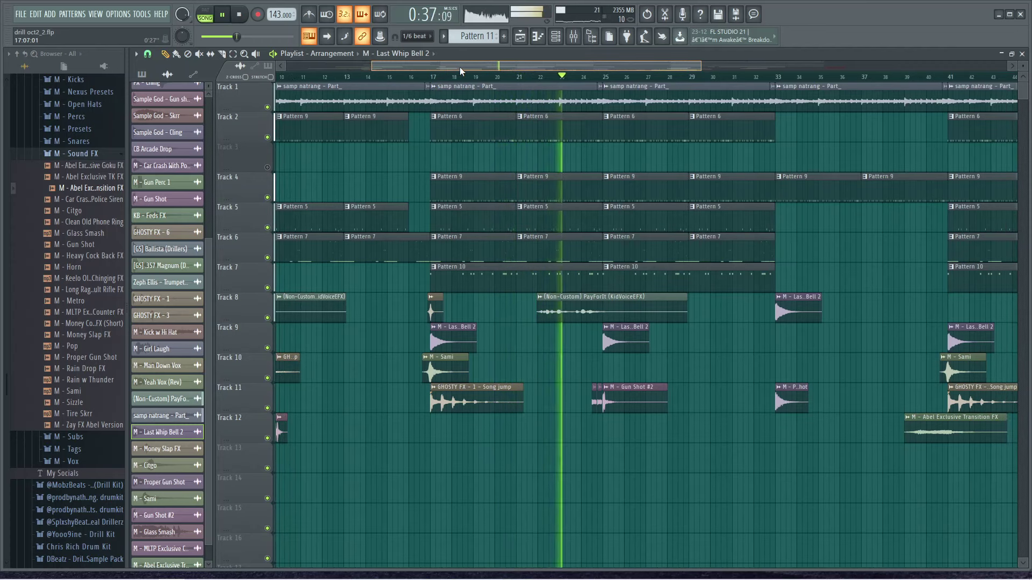
drag(459, 66, 525, 73)
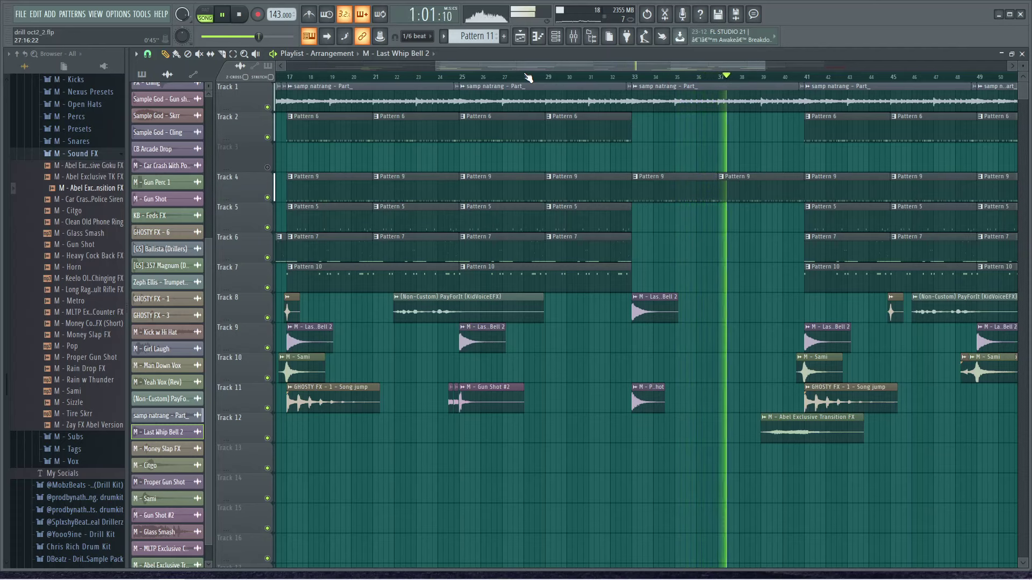
drag(585, 62, 618, 64)
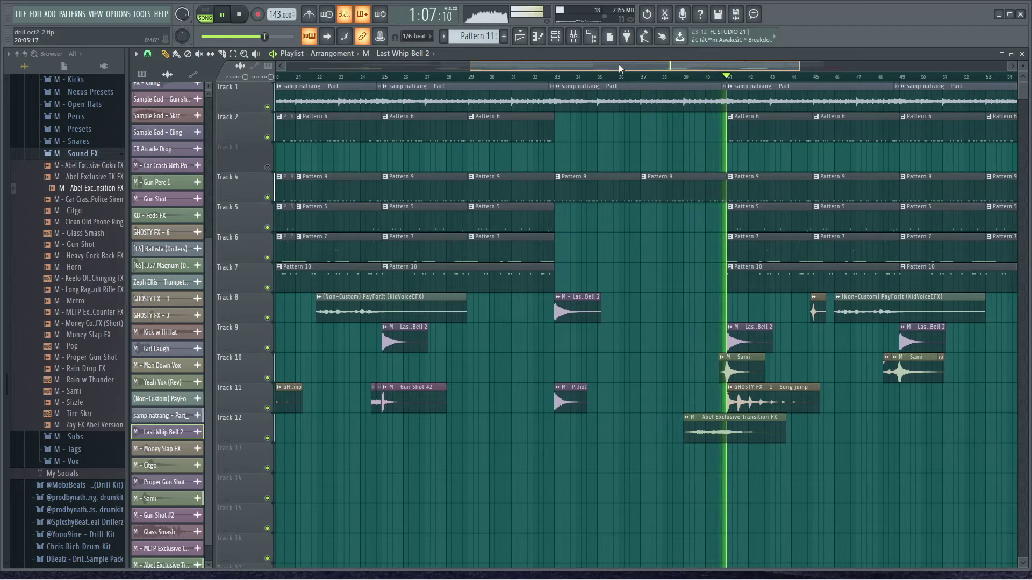
drag(618, 64, 647, 63)
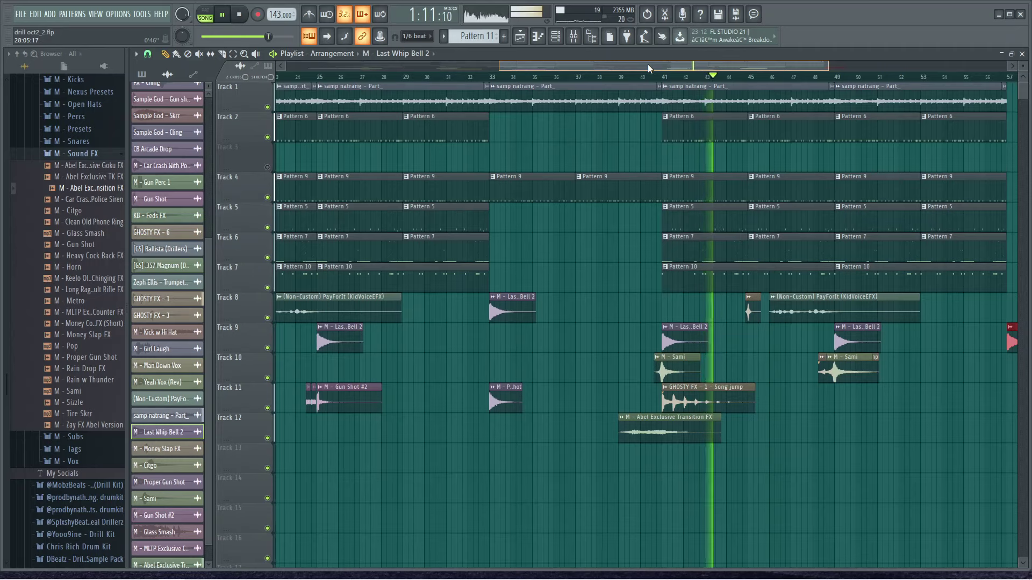
drag(647, 64, 671, 65)
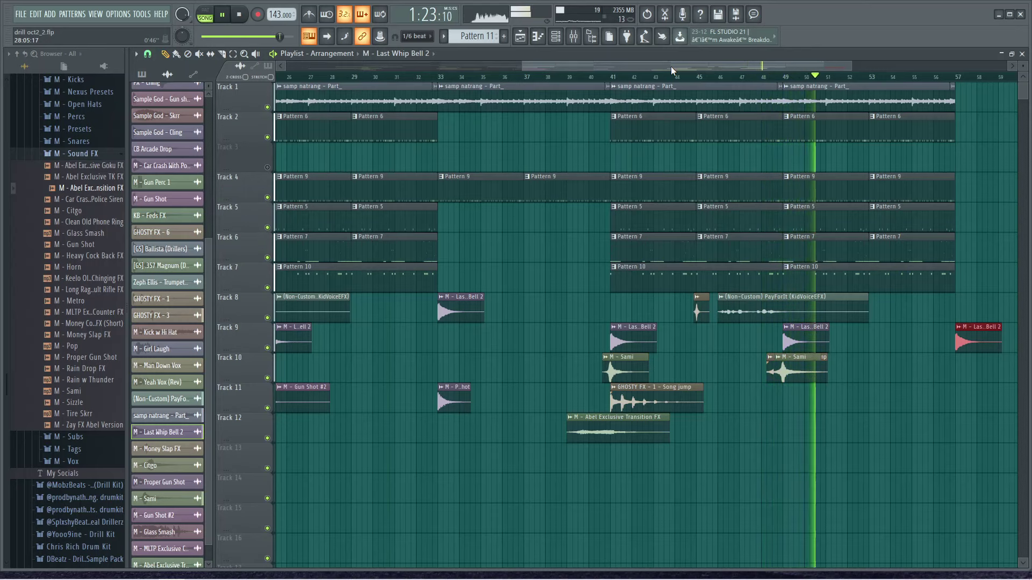
key(space)
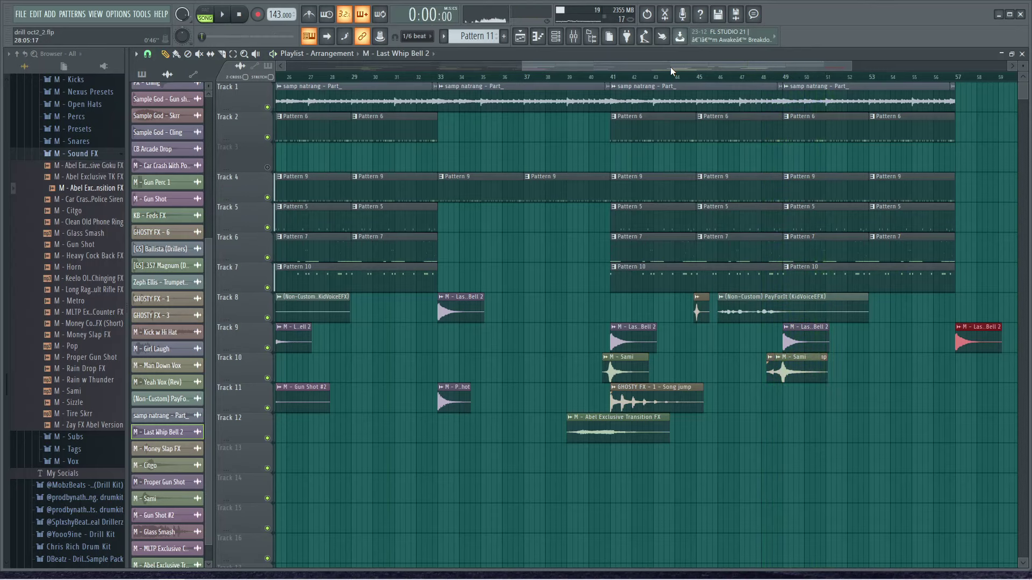
Step: Solo Track 1 and inspect the settings of its samp natrang audio clip
drag(669, 66, 379, 76)
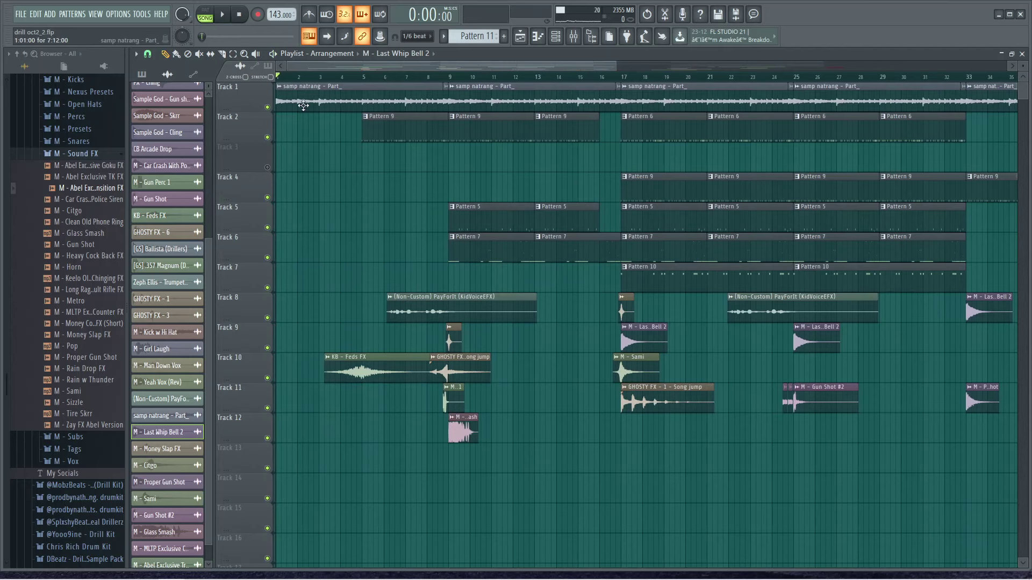
right_click(268, 108)
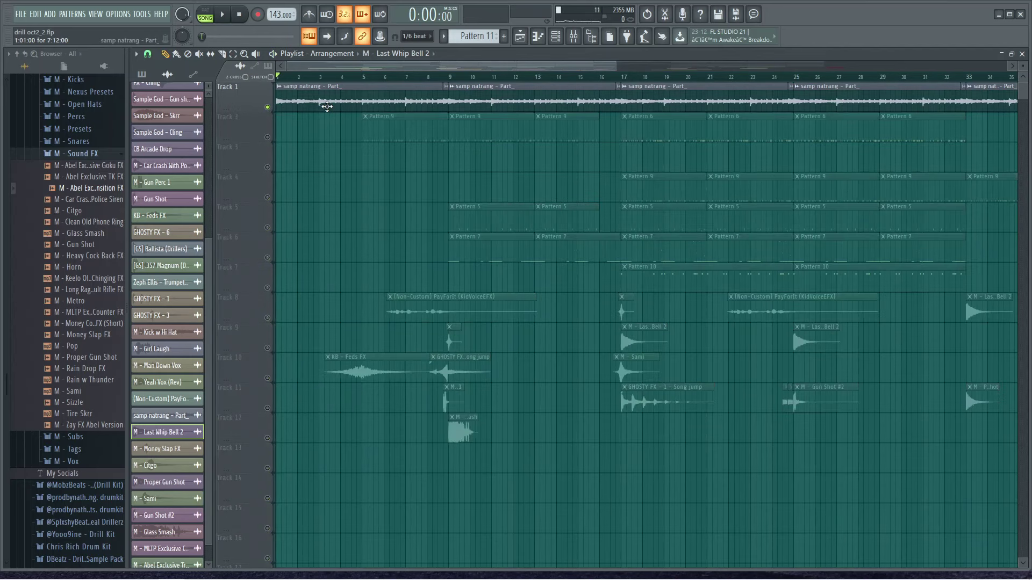
double_click(327, 102)
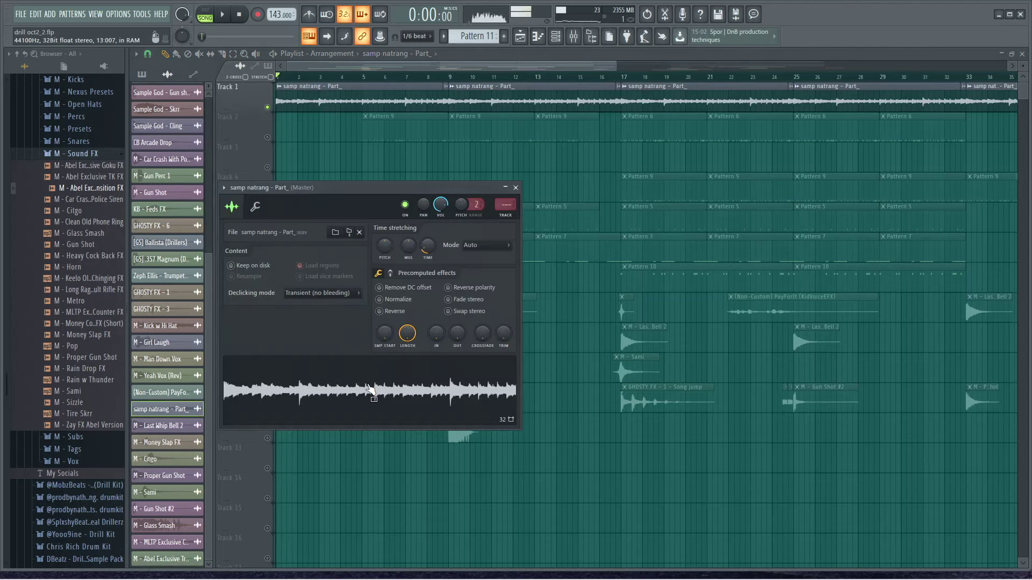
click(515, 187)
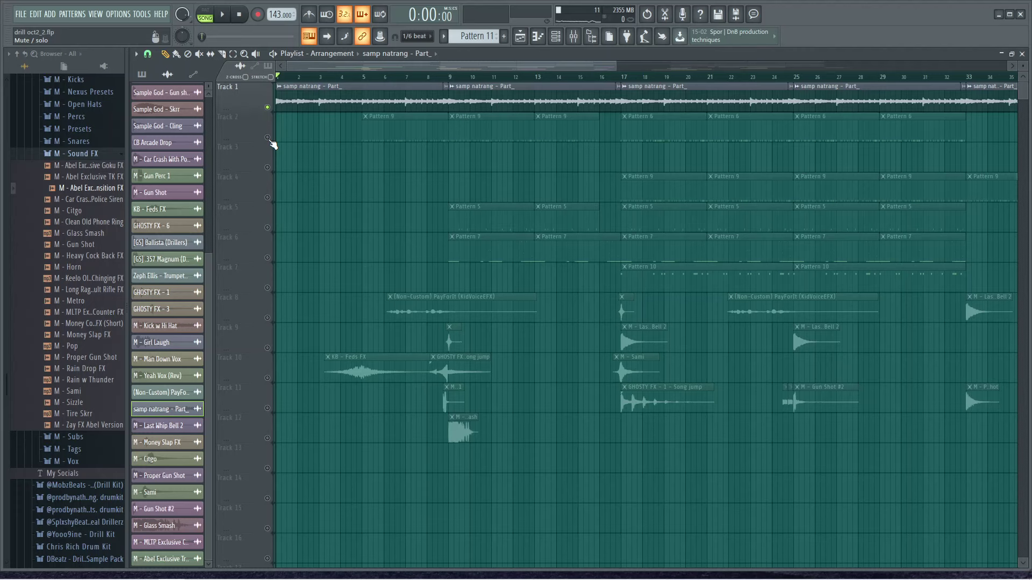
Step: Solo Track 2 and inspect the M - PBS Kongo sample settings used by Pattern 9
right_click(268, 138)
click(377, 128)
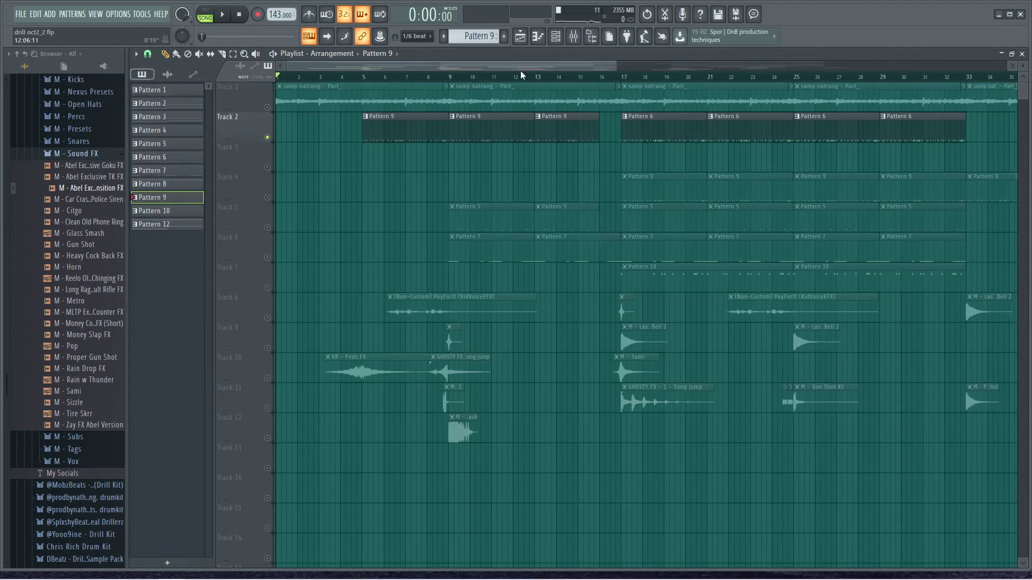
click(556, 36)
click(430, 195)
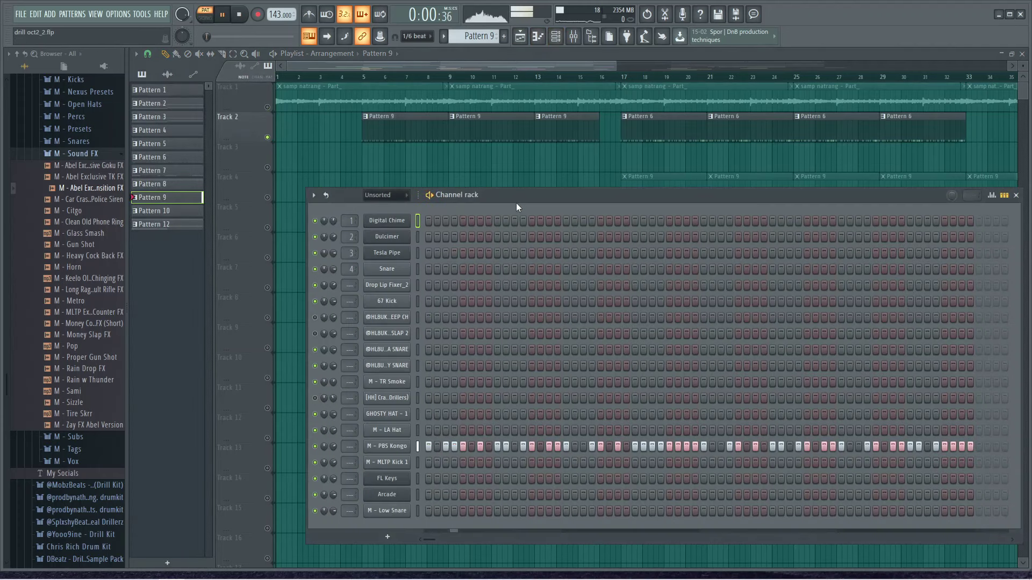
click(390, 447)
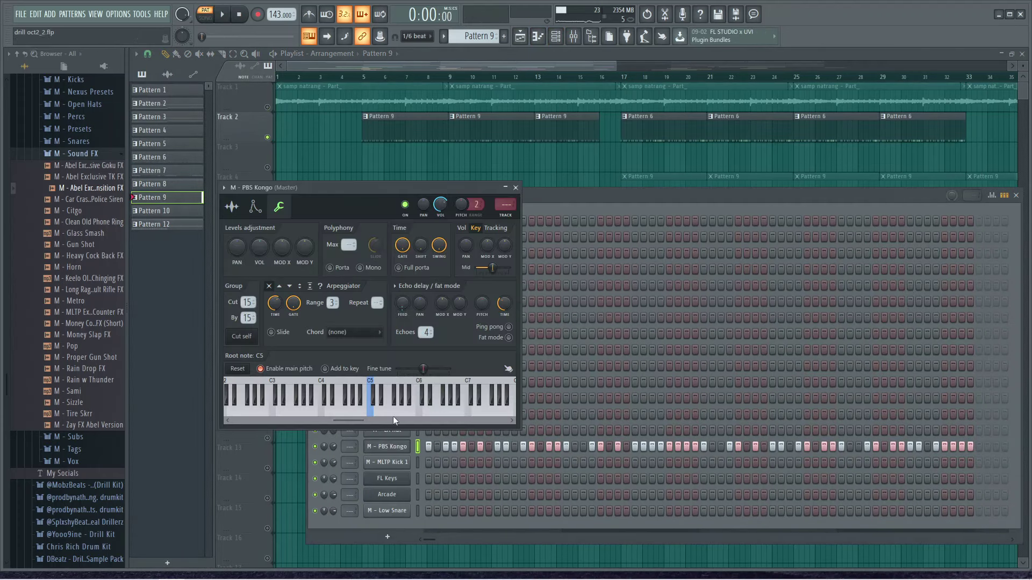
click(232, 206)
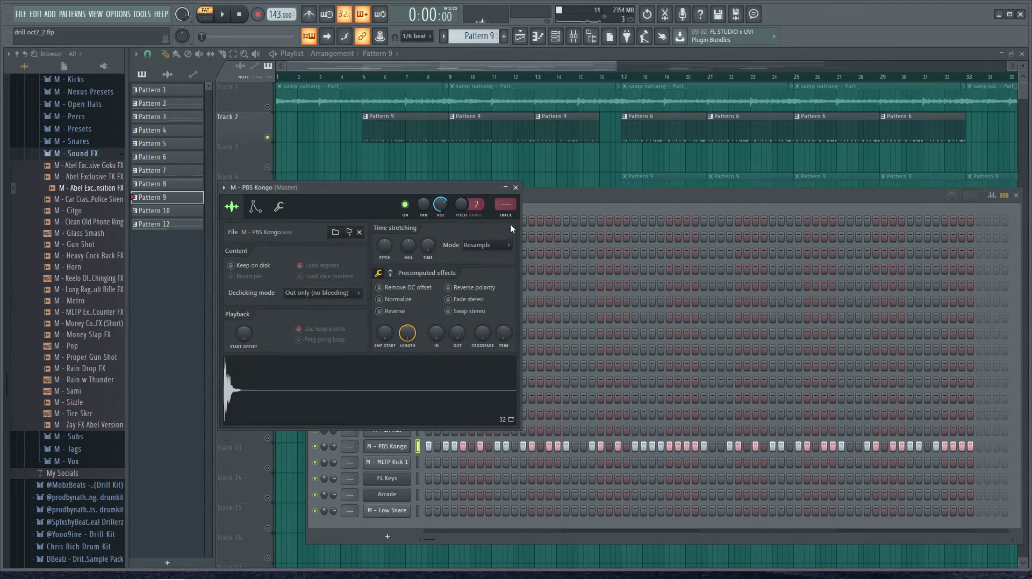
click(516, 188)
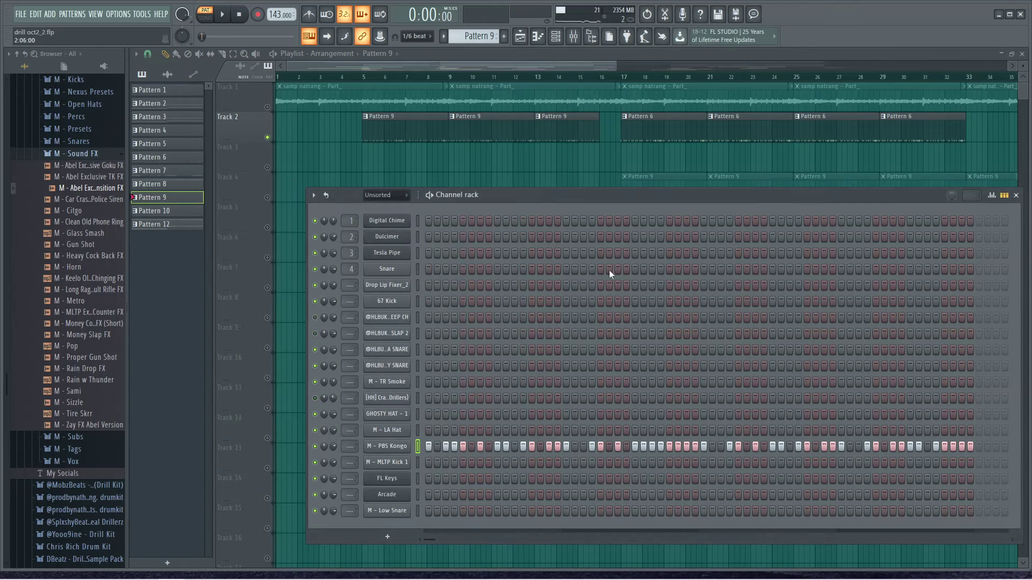
Step: Play Pattern 9 on its own with its channel rack steps in view, and close the channel rack
drag(595, 194, 551, 127)
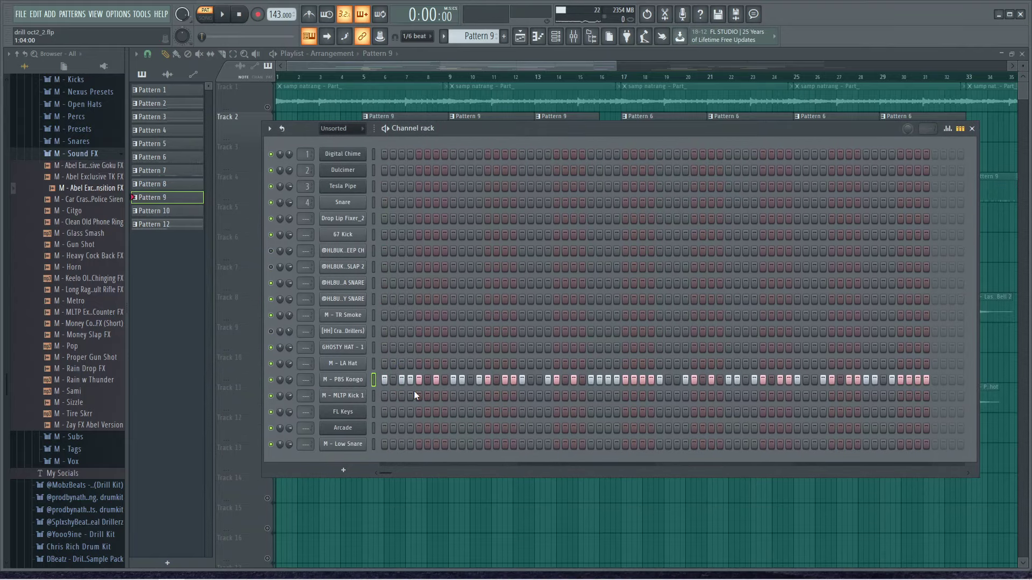
key(space)
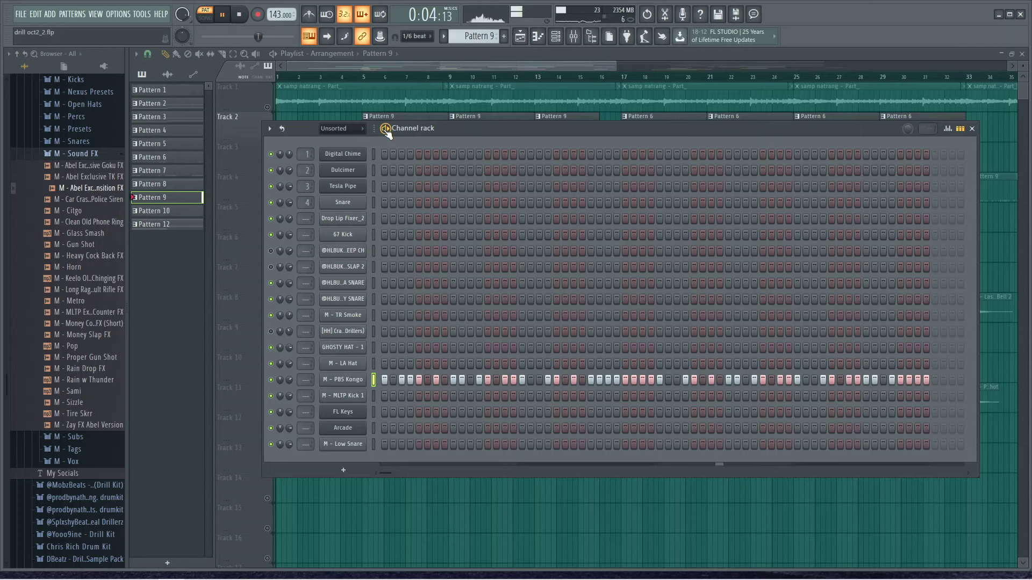
drag(498, 139, 495, 369)
scroll(424, 198, down, 2)
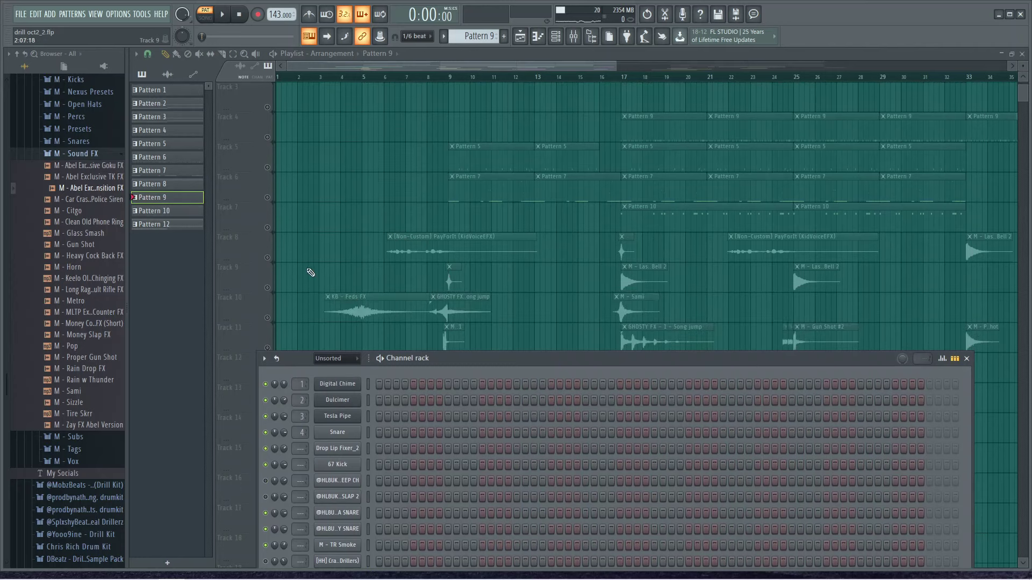
scroll(457, 160, up, 2)
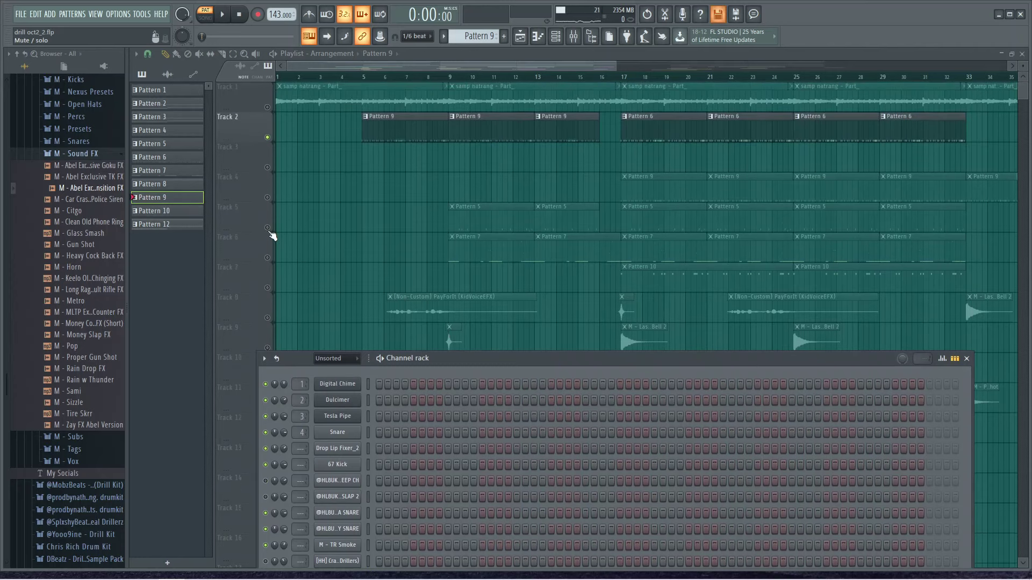
key(F6)
Step: Unmute Track 5 and play it together with Track 2 from just before bar 9
click(444, 81)
key(space)
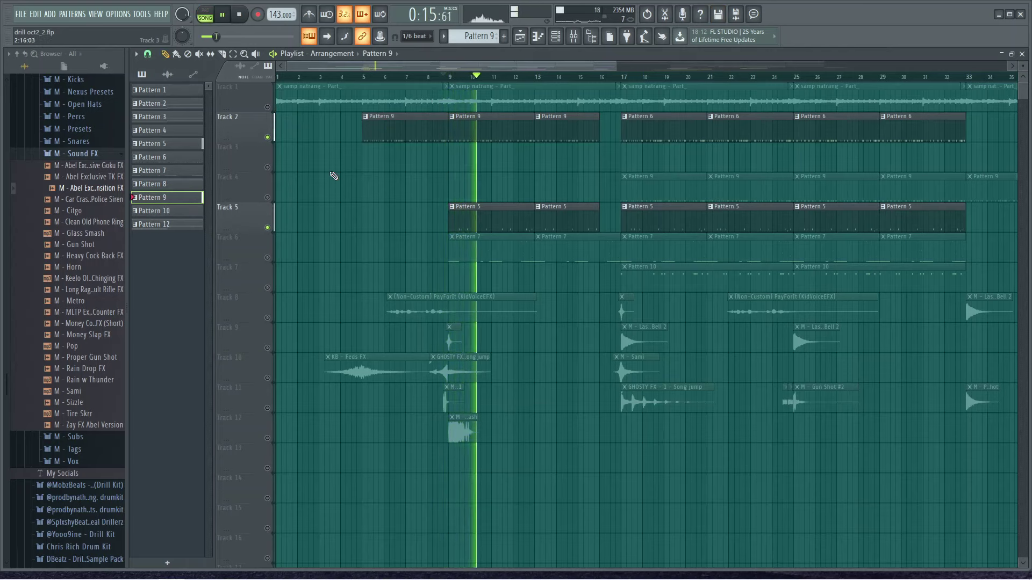
key(space)
Step: Show Pattern 5 in the channel rack and inspect the M - TR Smoke sample settings
click(501, 210)
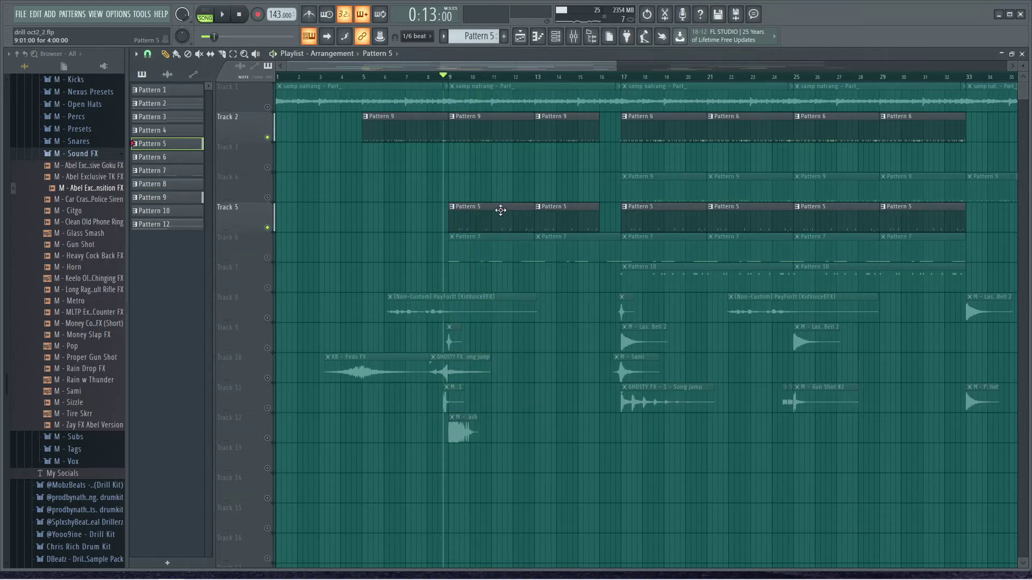
click(556, 37)
scroll(517, 334, down, 10)
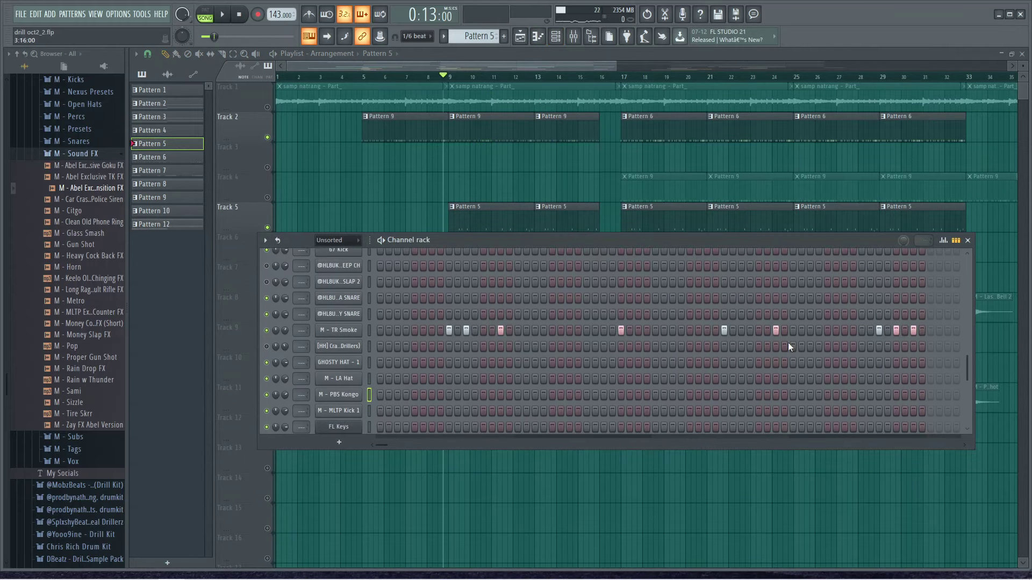
click(339, 331)
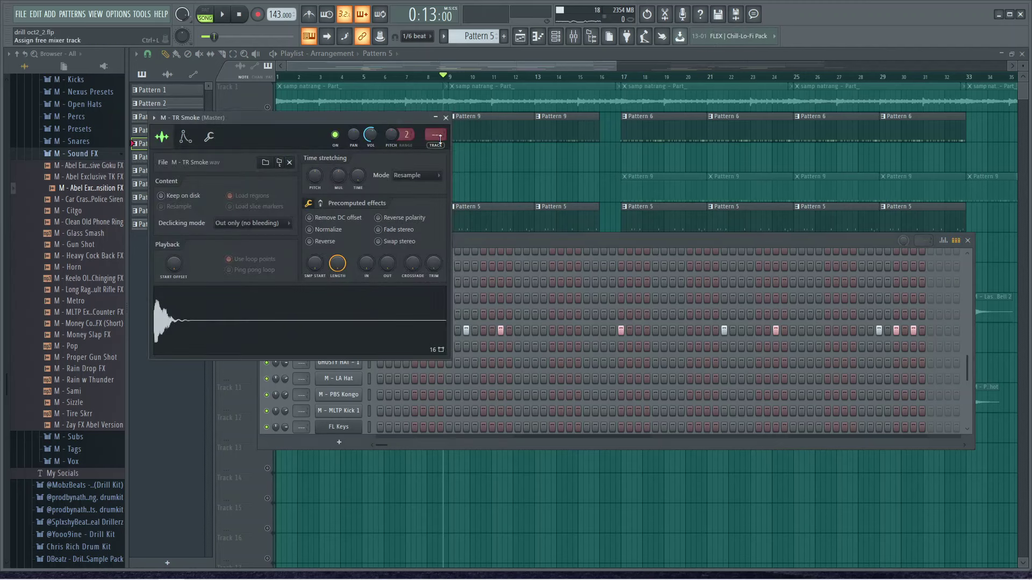
click(446, 118)
Step: Inspect the M - Low Snare sample settings, and recheck those of M - TR Smoke
scroll(401, 337, down, 4)
click(340, 417)
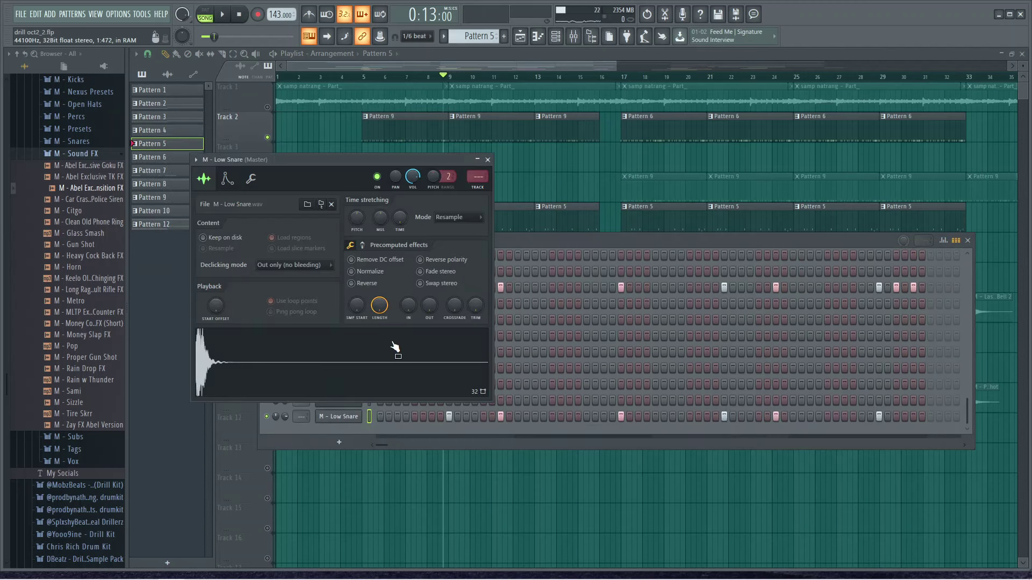
click(488, 160)
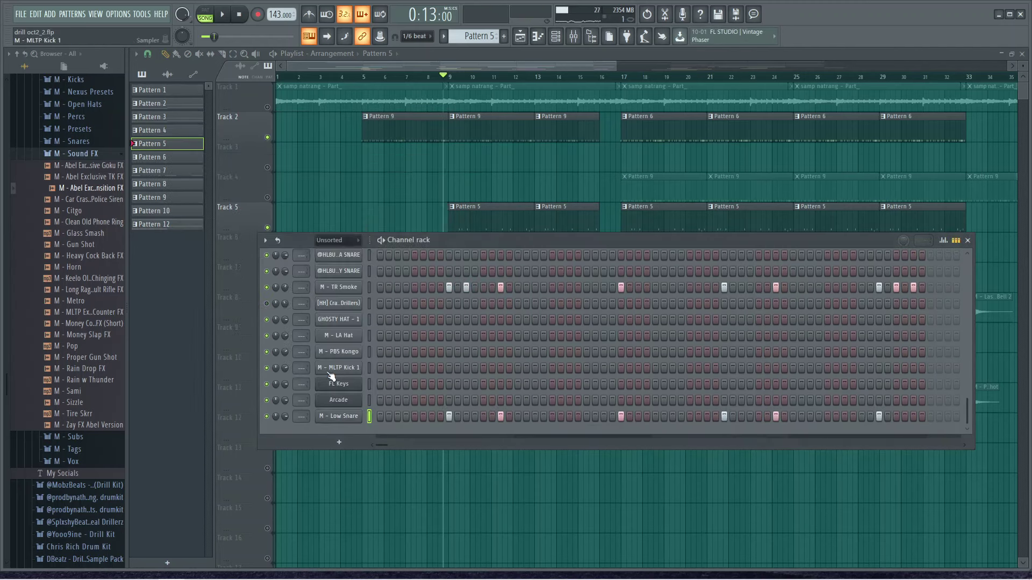
click(343, 288)
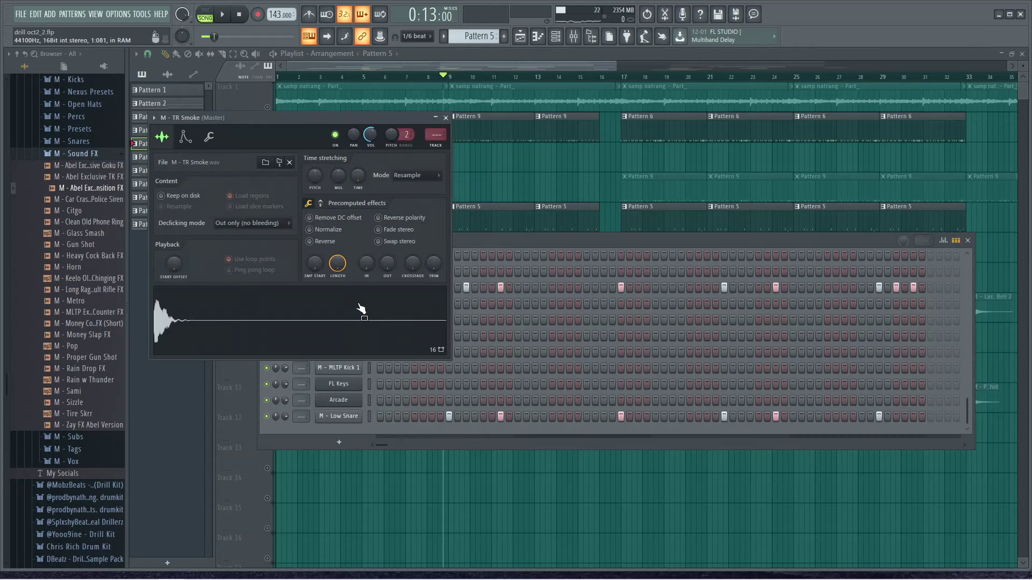
click(444, 117)
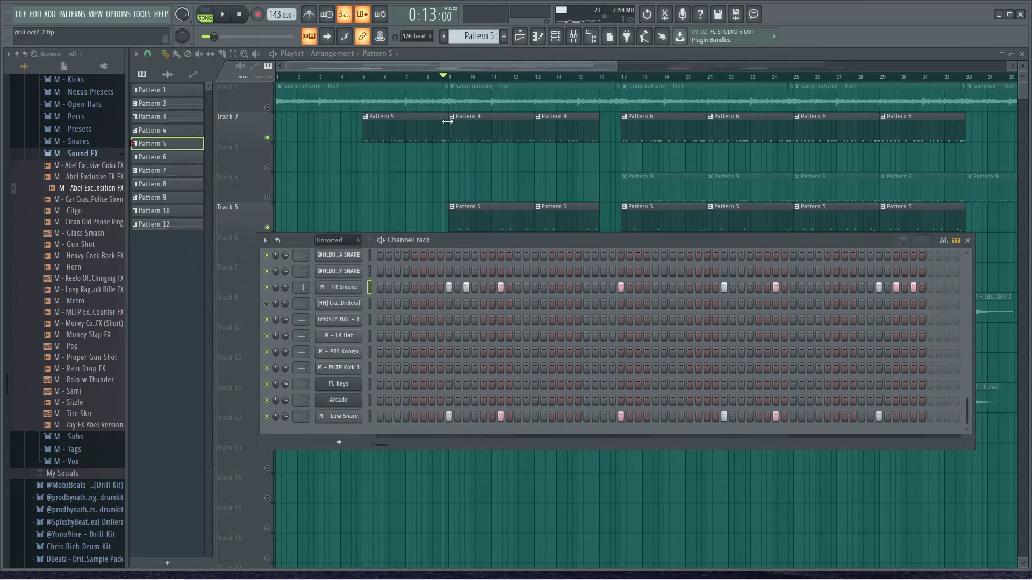
Step: Replay Tracks 2 and 5 from just before bar 9, closing the channel rack, and stop playback
key(space)
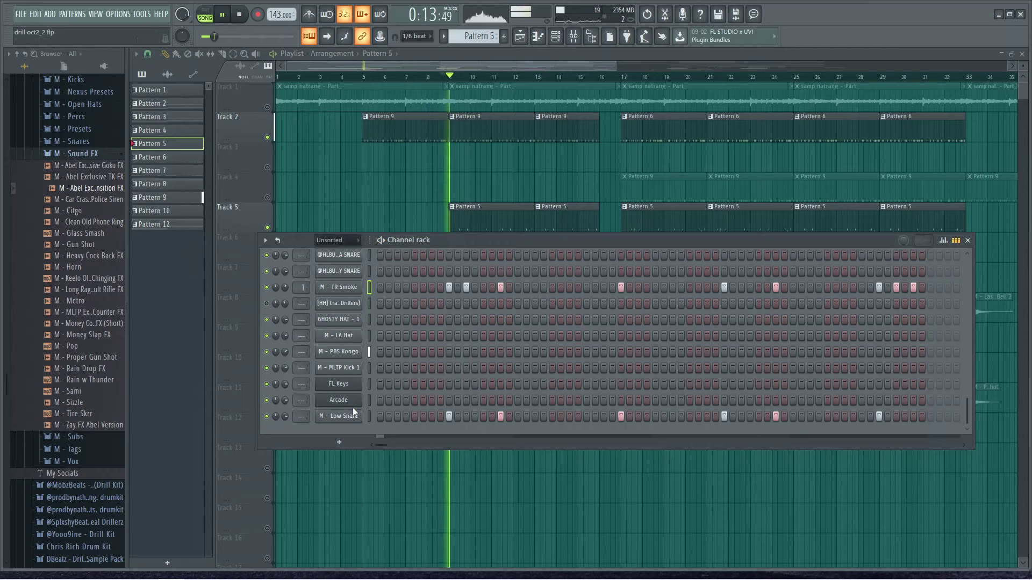
click(967, 240)
key(space)
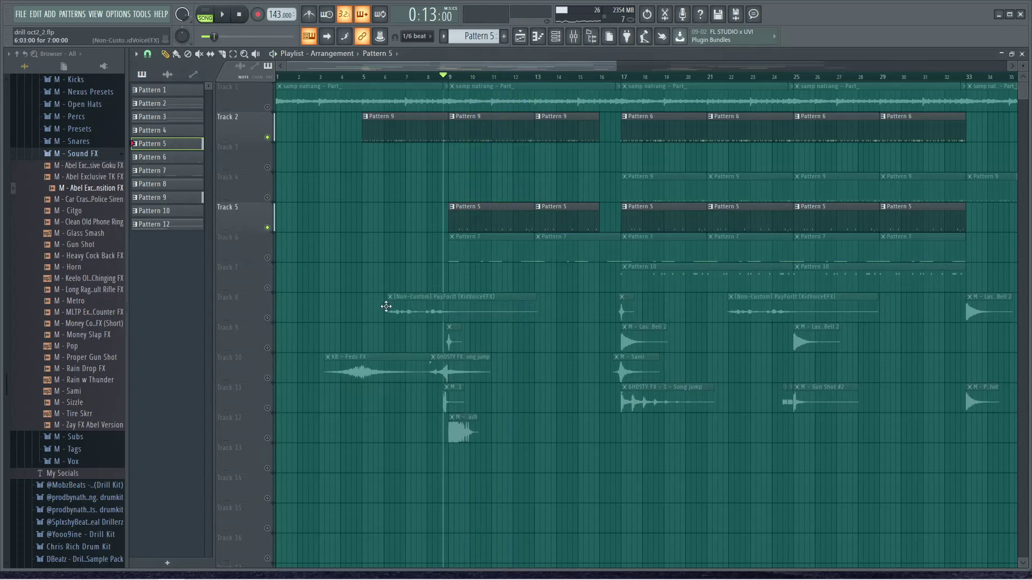
Step: Unmute Track 6 and show the Drop Lip Fixer_2 sample settings used by Pattern 7
click(267, 258)
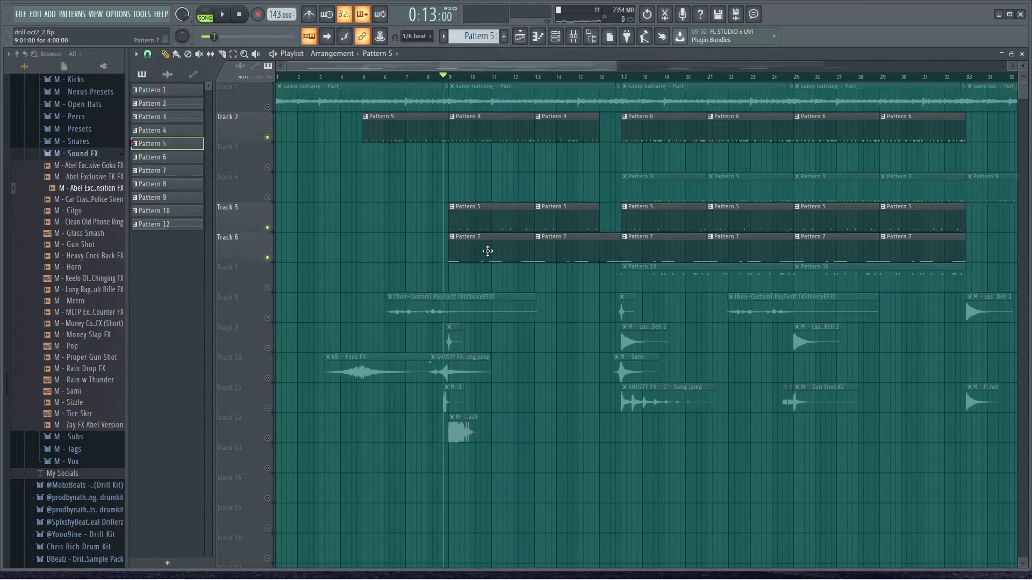
key(F6)
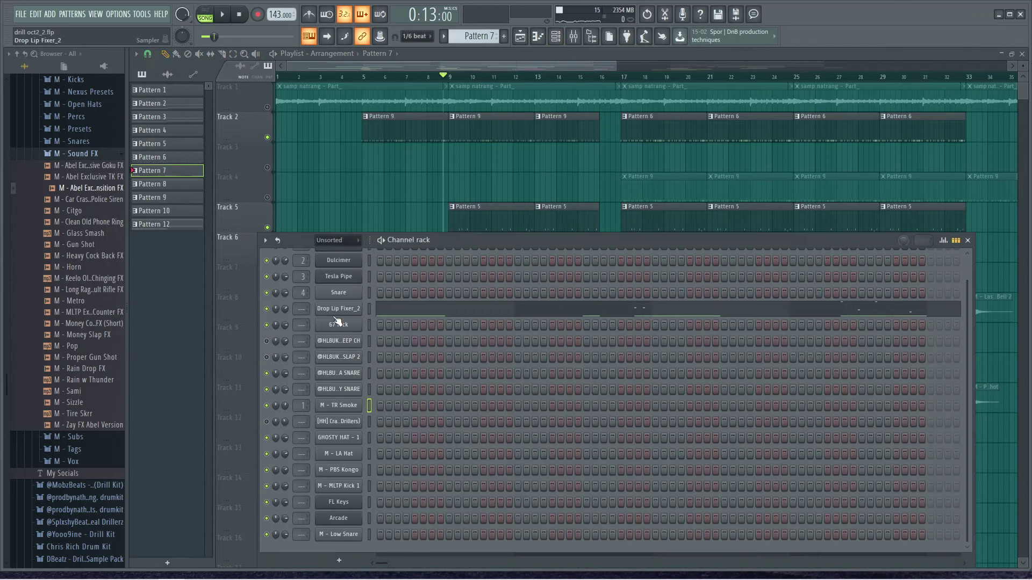
click(337, 311)
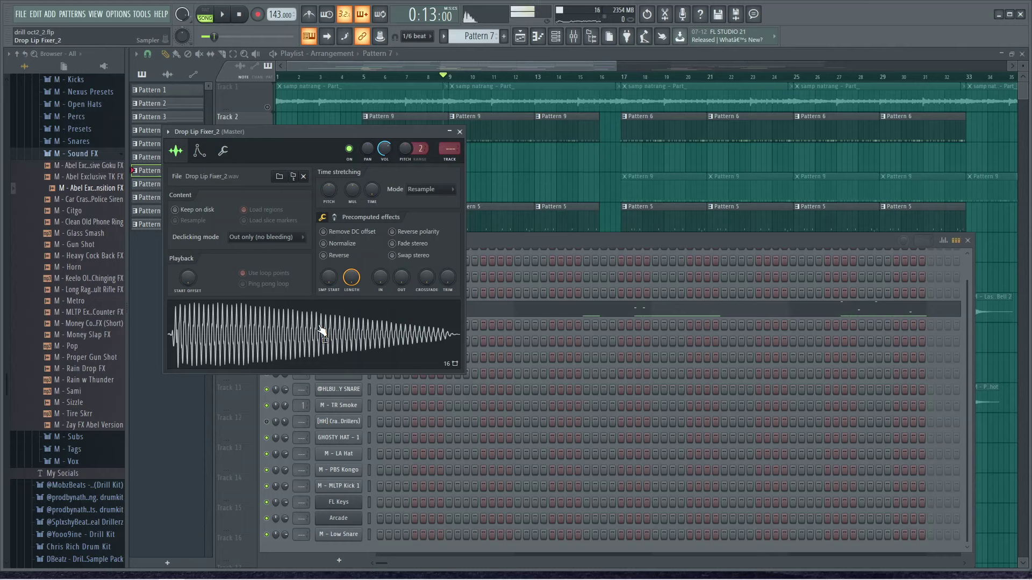
Step: Inspect the envelope settings of the Drop Lip Fixer_2 sample, then return to the channel rack
click(199, 152)
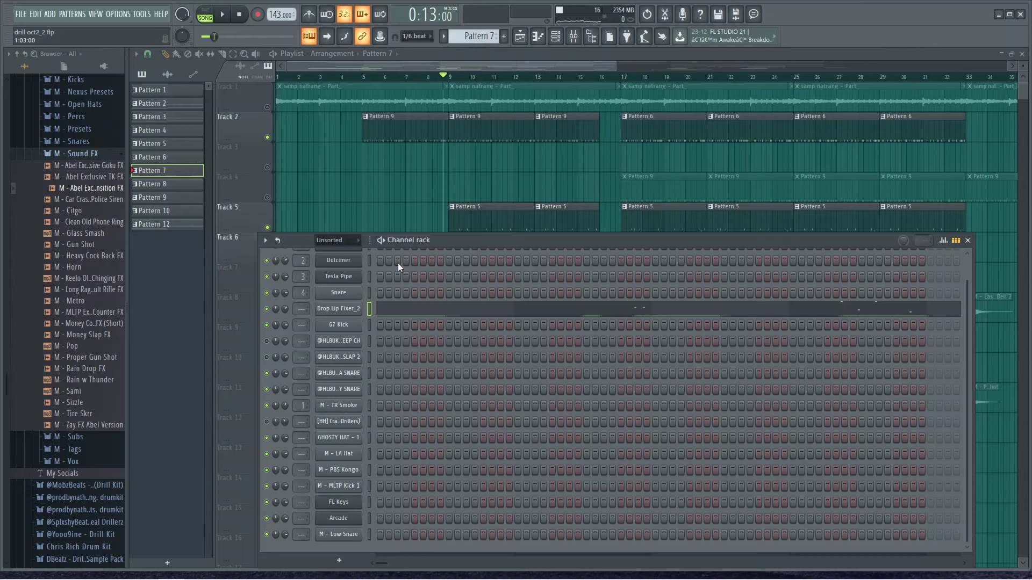
drag(516, 246, 514, 253)
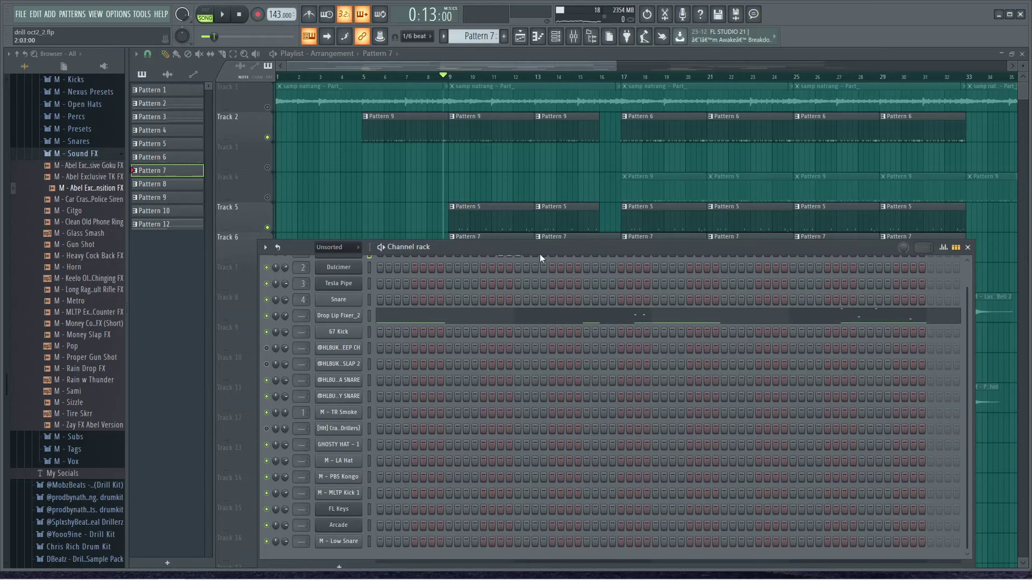
click(968, 247)
double_click(481, 245)
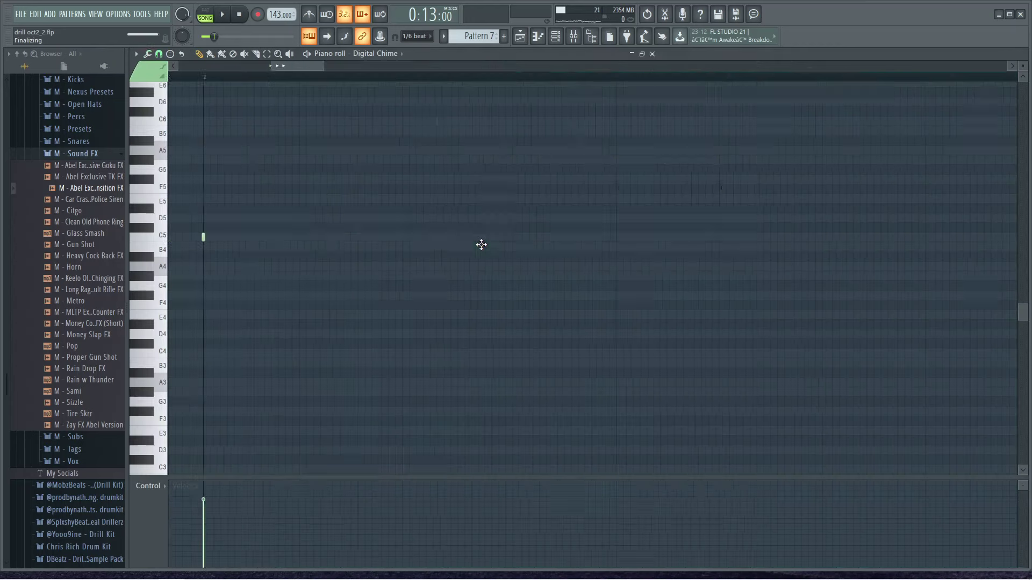
click(1022, 53)
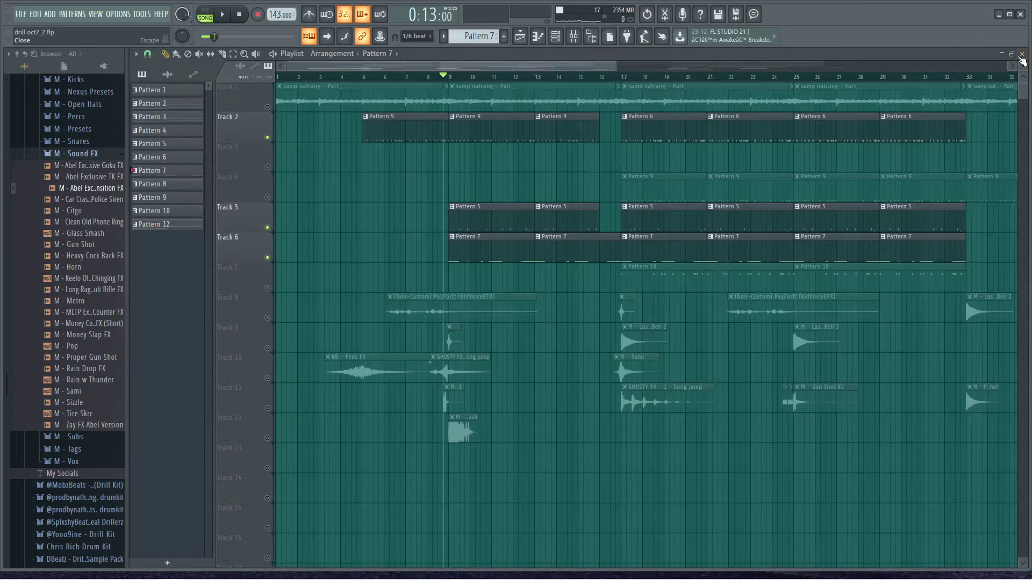
double_click(509, 254)
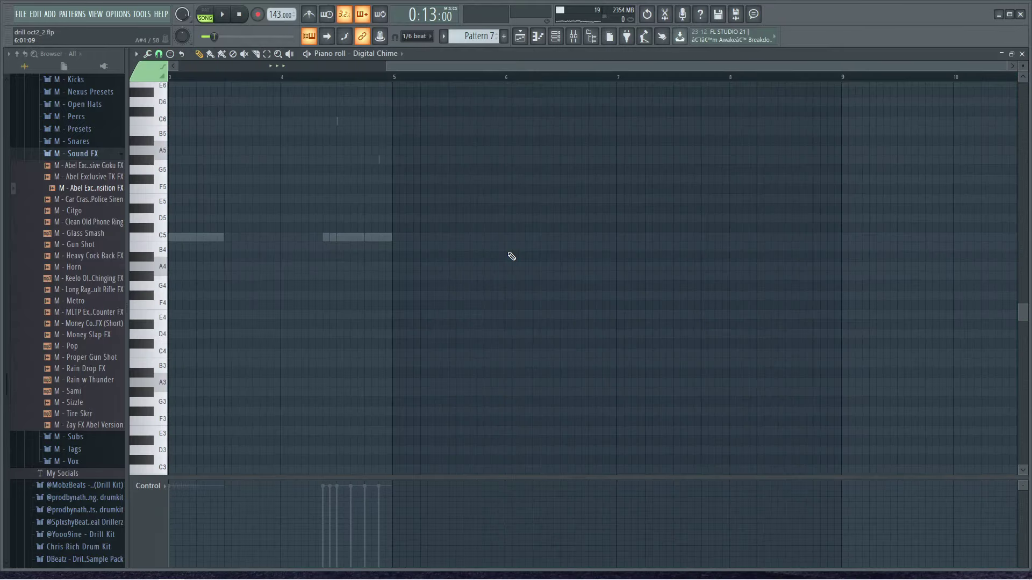
click(1022, 54)
Step: Show the Drop Lip Fixer_2 notes of Pattern 7 in the piano roll, starting from bar 1
click(556, 36)
right_click(341, 316)
click(399, 318)
scroll(478, 67, up, 3)
scroll(208, 225, up, 3)
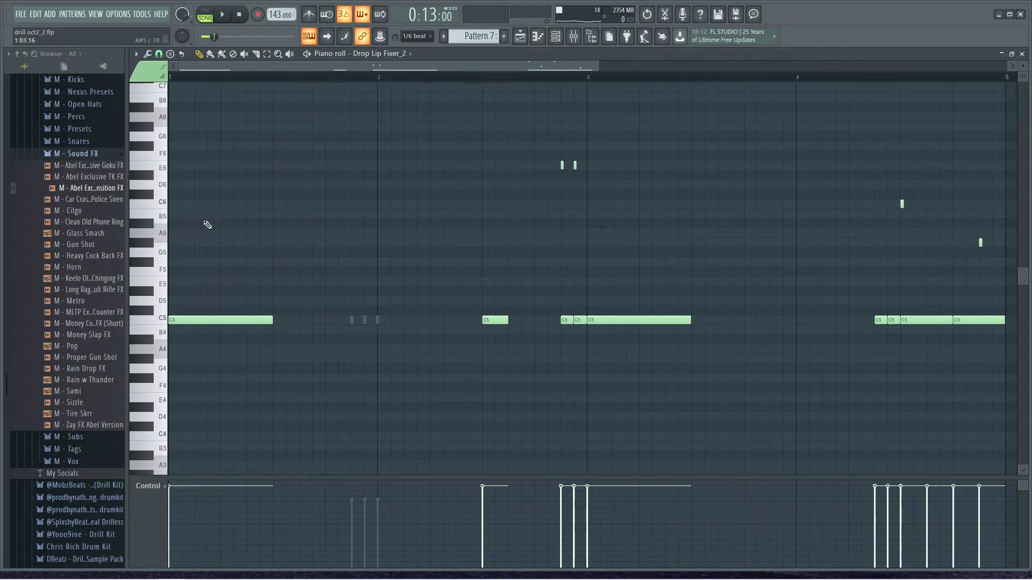
scroll(525, 346, up, 2)
scroll(589, 329, up, 2)
Step: Play Pattern 7 in pattern mode, following its Drop Lip Fixer_2 notes through to bar 4, and stop playback
drag(335, 66, 223, 63)
key(l)
key(space)
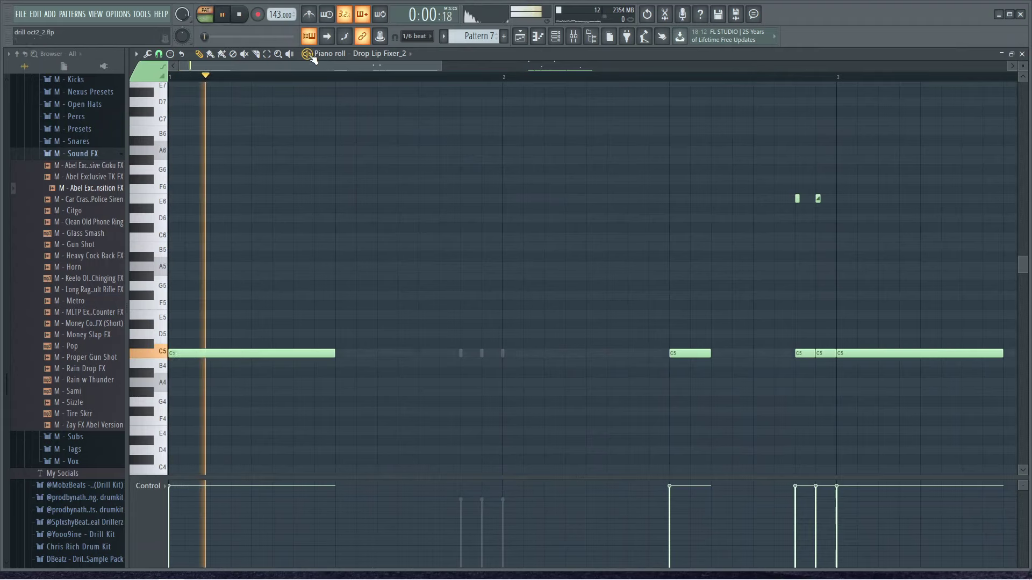
drag(382, 67, 622, 69)
scroll(594, 166, up, 3)
scroll(596, 169, down, 5)
key(space)
Step: Inspect the note properties of the first E6 slide note near the end of bar 2
scroll(588, 177, up, 4)
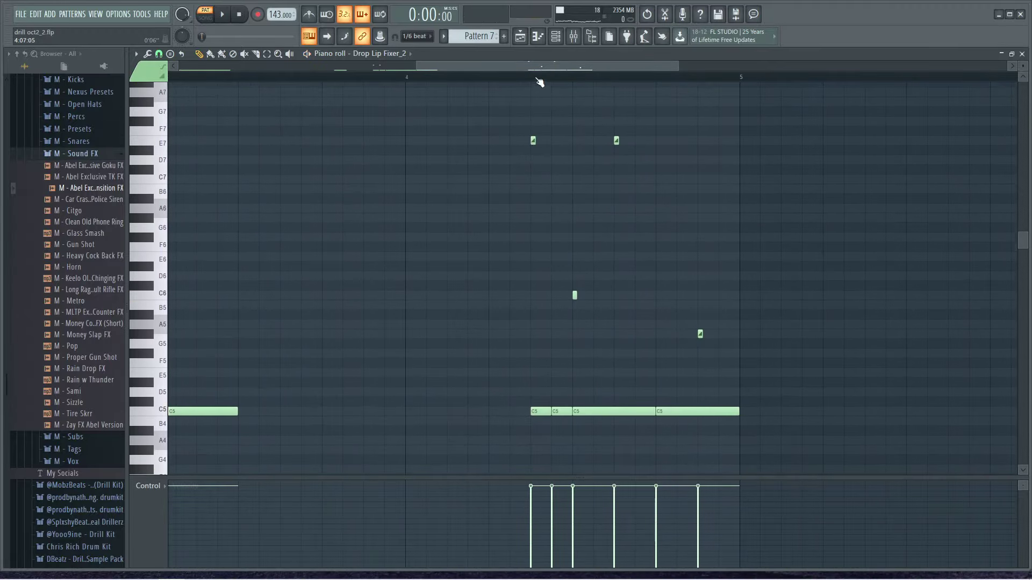
scroll(539, 83, up, 3)
scroll(845, 286, left, 5)
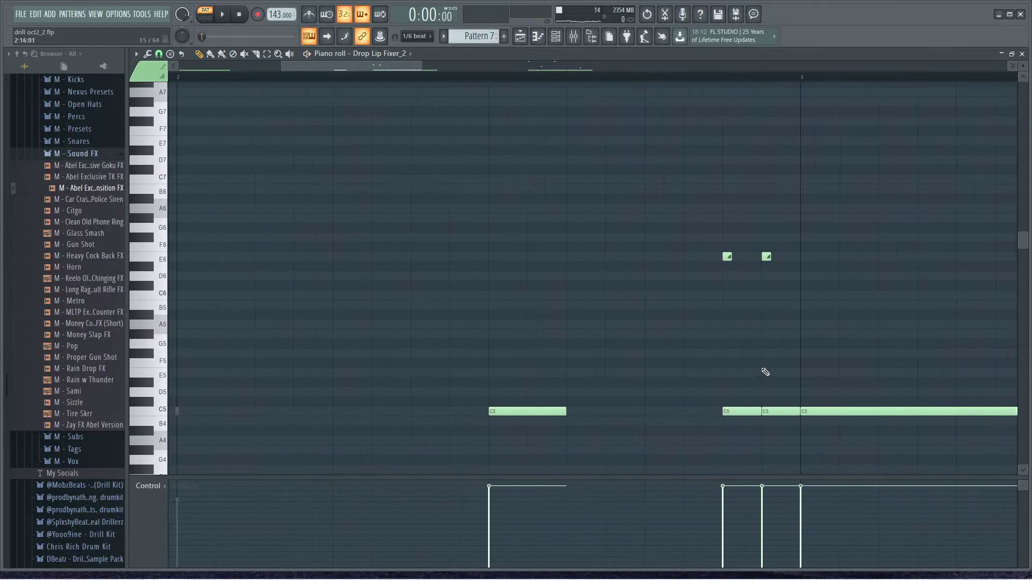
double_click(726, 257)
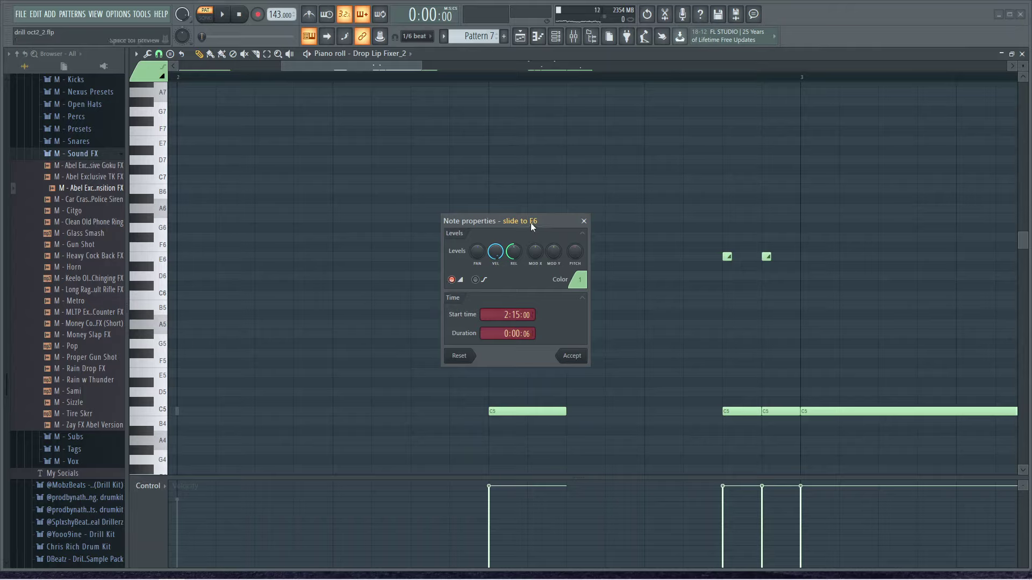
click(584, 221)
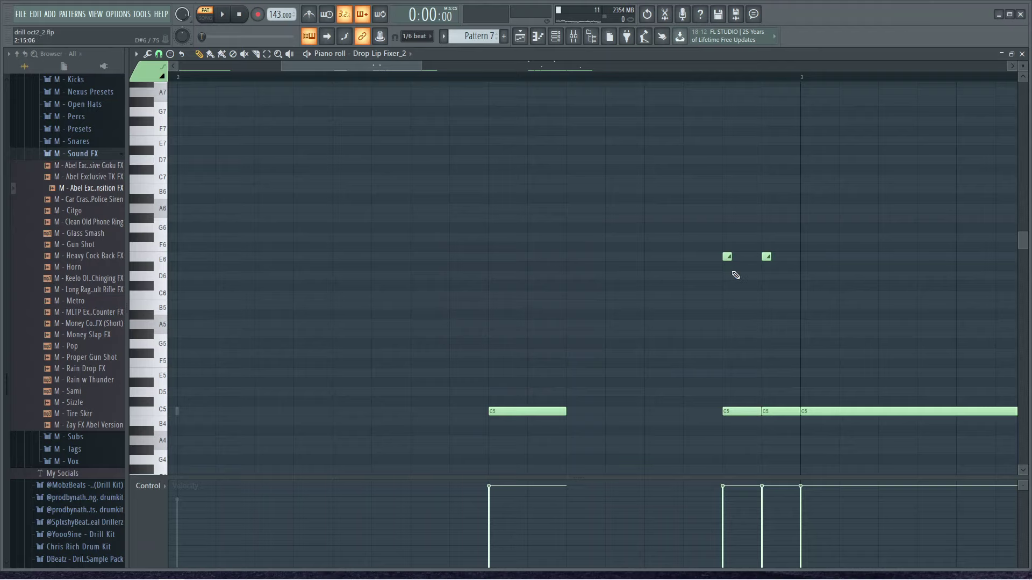
Step: Examine the bar 4 slide notes, auditioning C6 and G#5 and checking the note properties of the first E7 slide
scroll(742, 370, down, 3)
drag(427, 69, 634, 100)
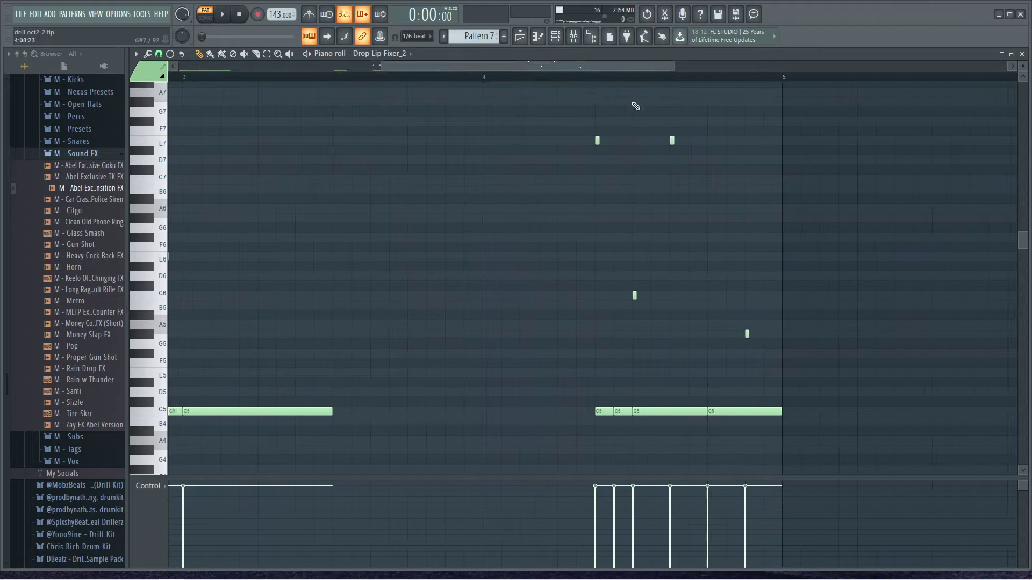
scroll(700, 232, up, 3)
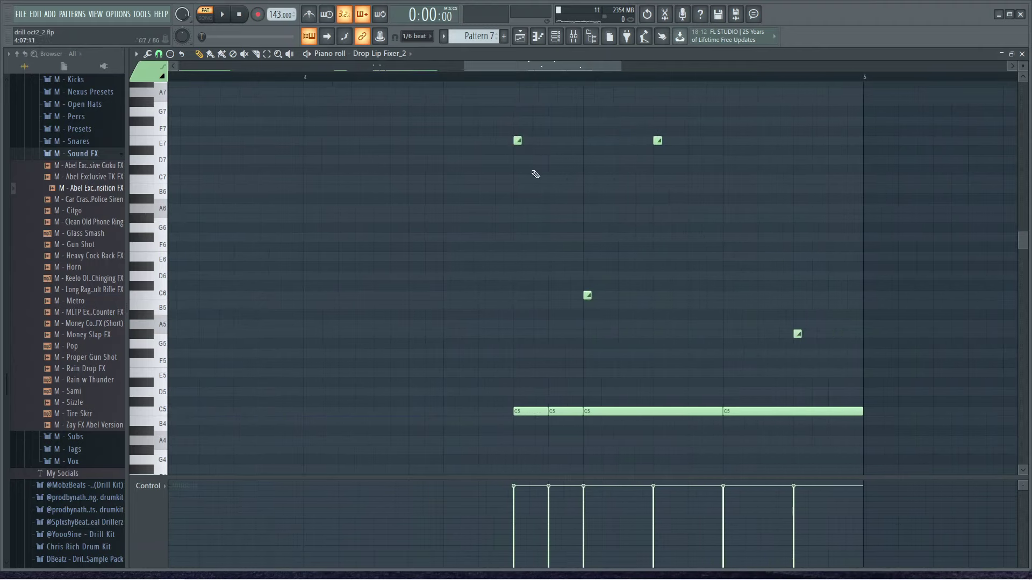
click(587, 296)
click(797, 334)
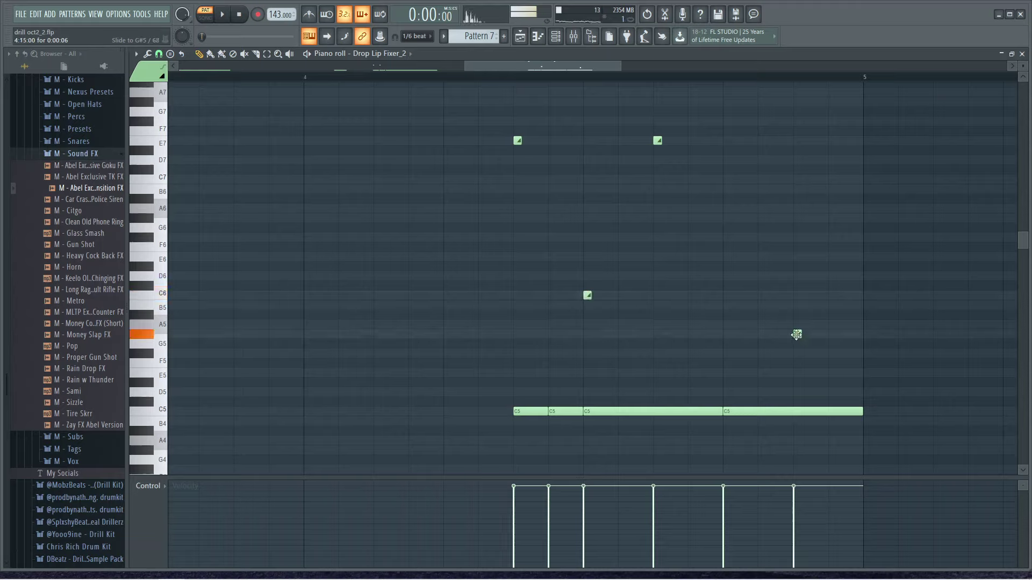
double_click(515, 140)
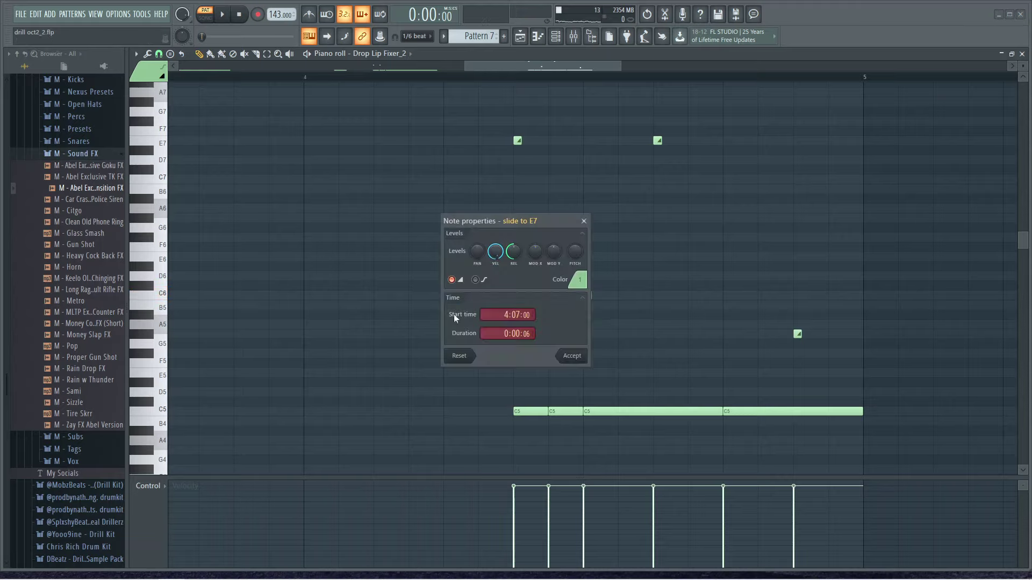
click(572, 356)
Step: Play the slide passage in bar 4 twice, starting just before its first note, and stop playback
click(445, 76)
key(space)
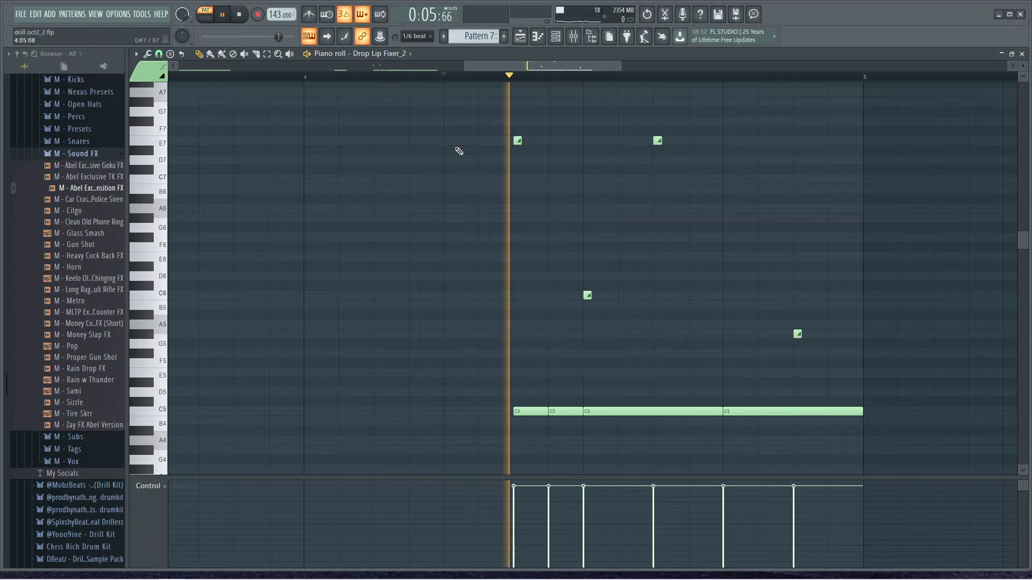
key(space)
click(445, 77)
key(space)
key(space)
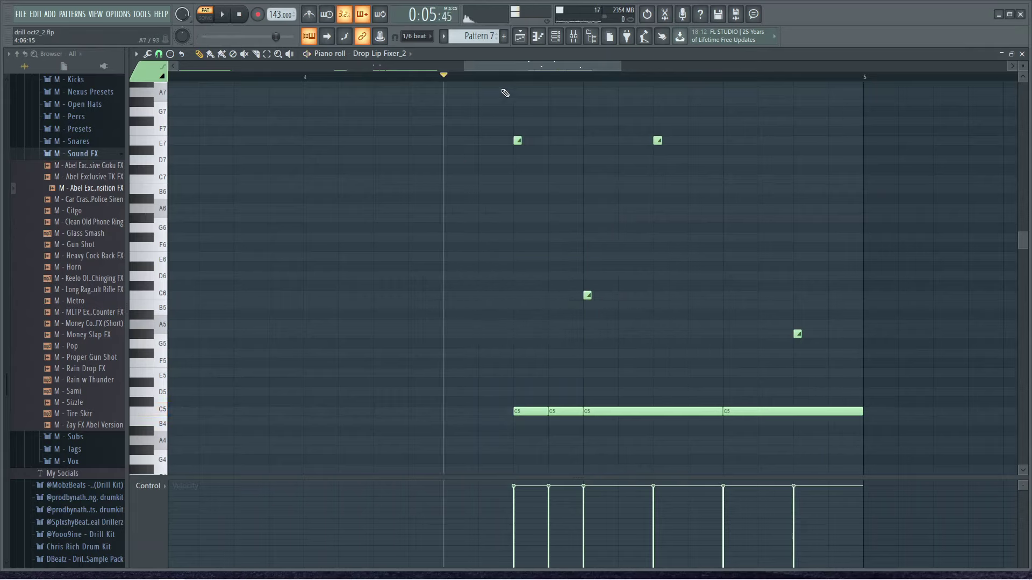
Step: Show all four bars of the Drop Lip Fixer_2 notes, play the pattern through and stop playback
scroll(737, 265, down, 5)
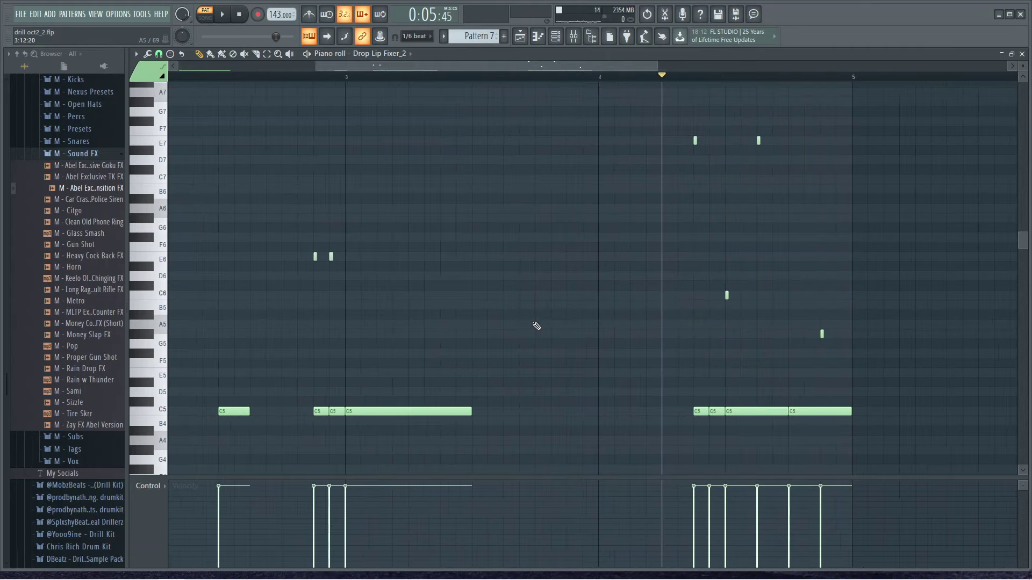
scroll(272, 82, left, 5)
scroll(302, 212, down, 3)
scroll(516, 235, down, 2)
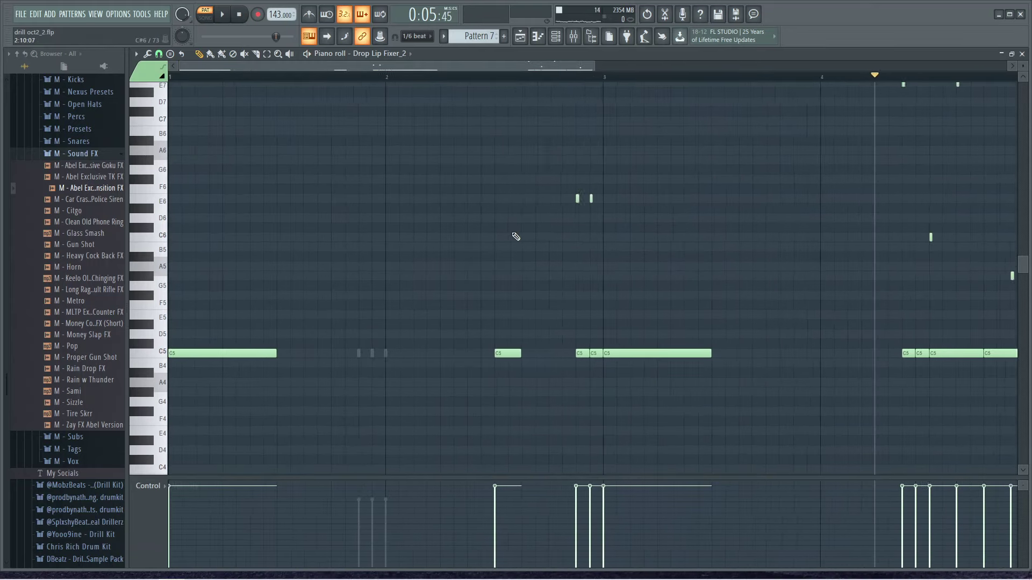
scroll(588, 171, up, 2)
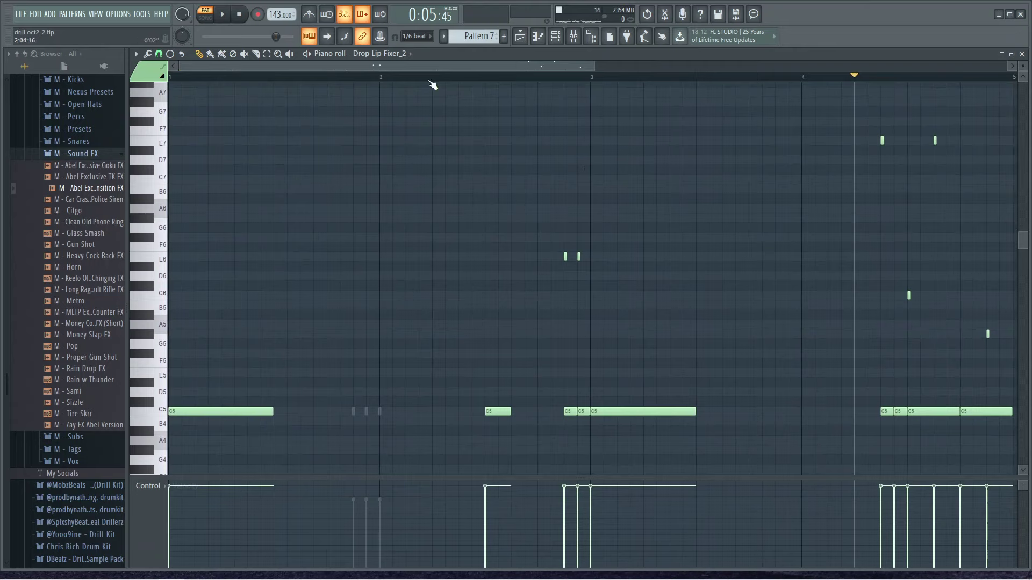
key(space)
drag(372, 62, 495, 66)
scroll(435, 293, down, 1)
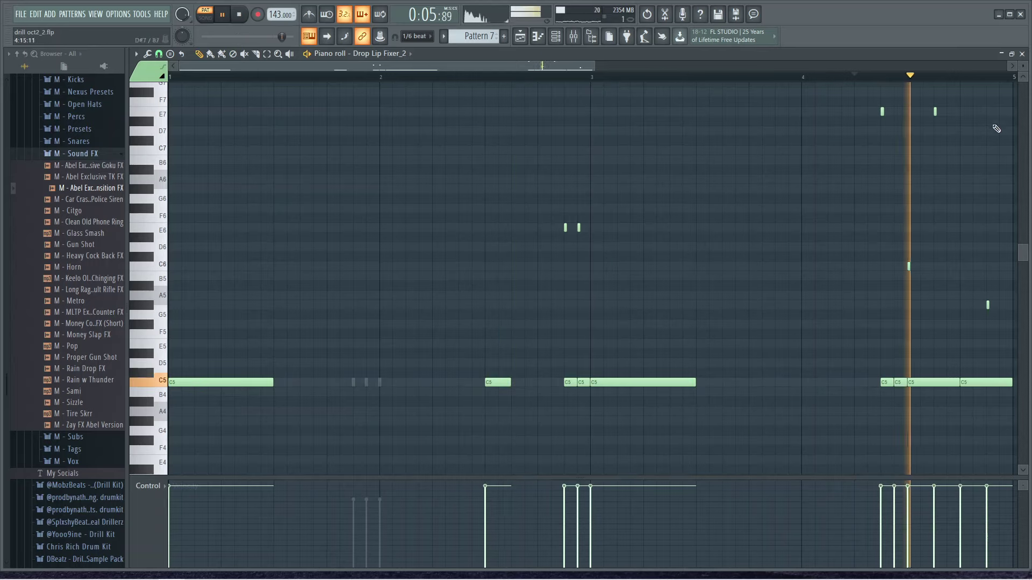
key(space)
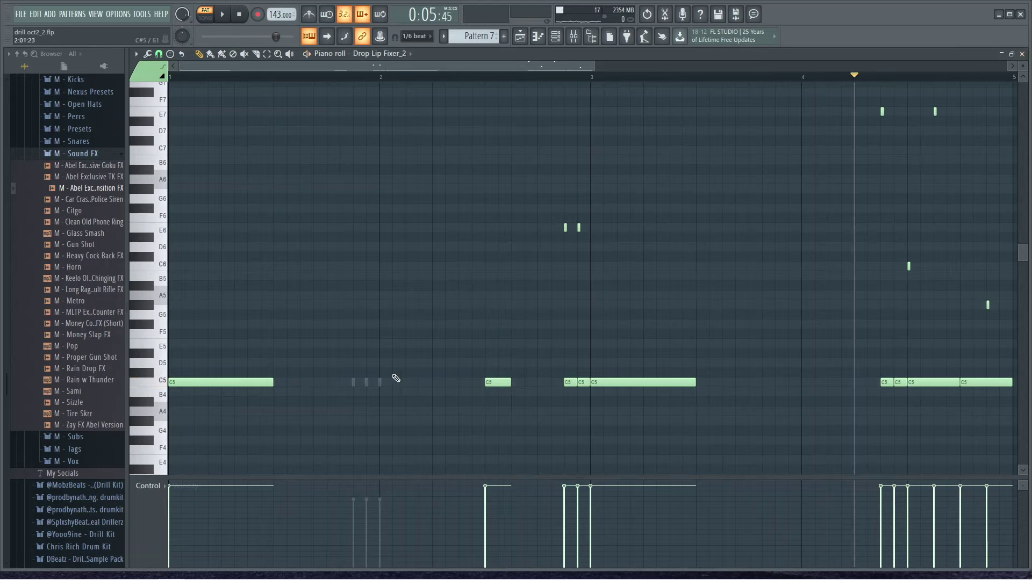
Step: Close the piano roll and clear the three active Digital Chime steps from Pattern 7
click(1022, 54)
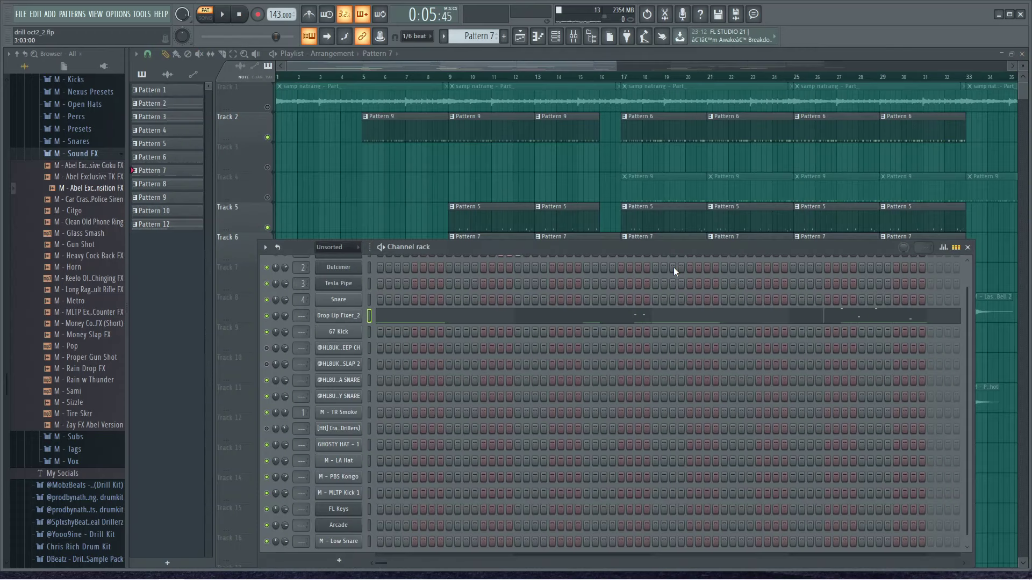
scroll(613, 339, up, 1)
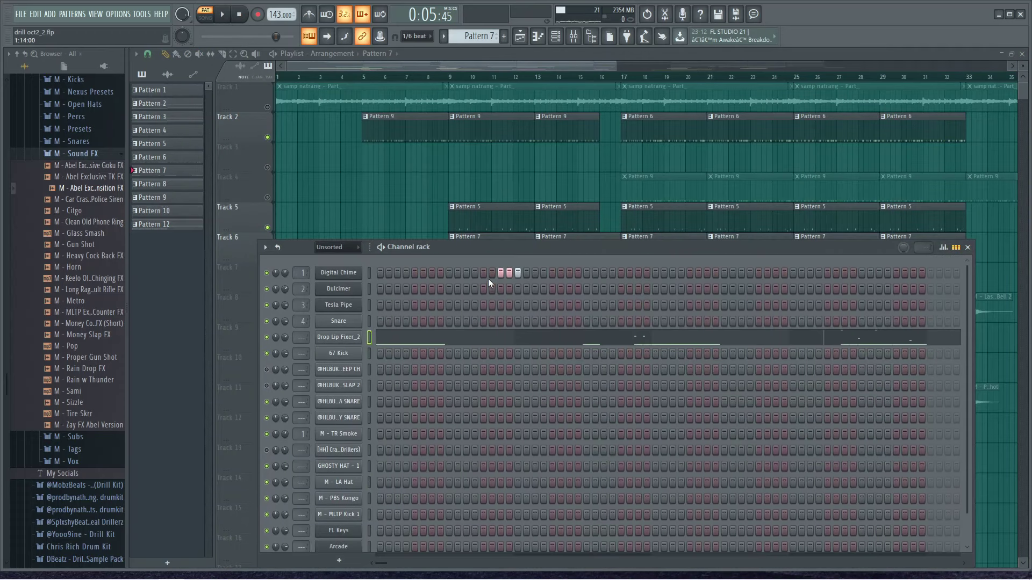
drag(500, 273, 517, 274)
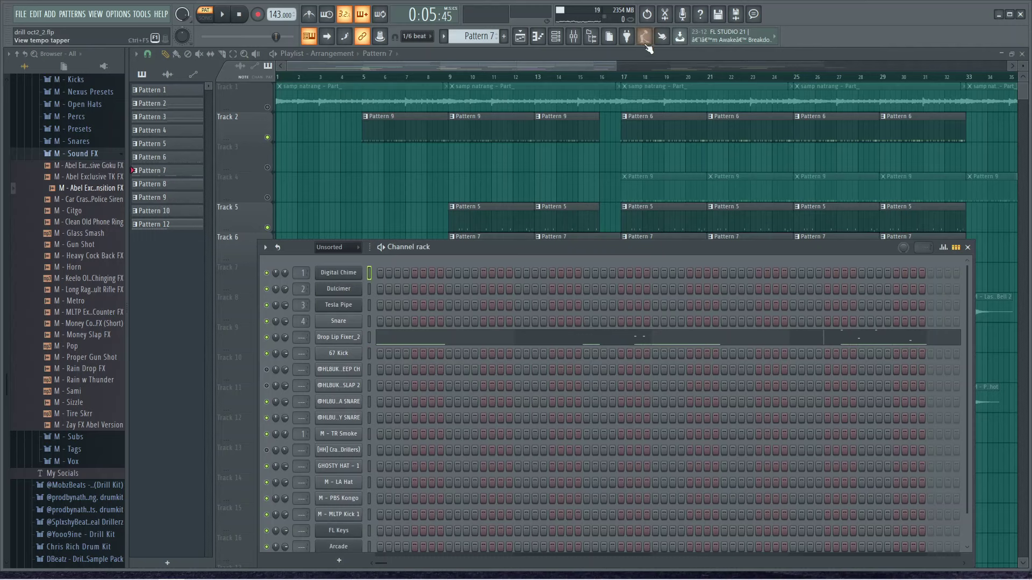
Step: Close the channel rack, unmute Tracks 8 and 1, and play the arrangement from just before bar 8
scroll(591, 161, down, 3)
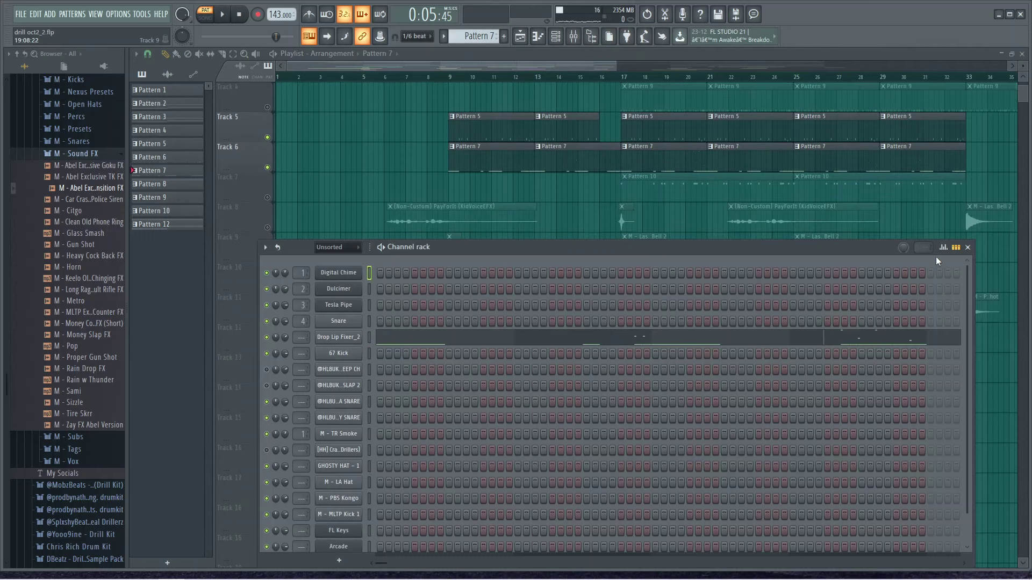
click(968, 248)
click(267, 228)
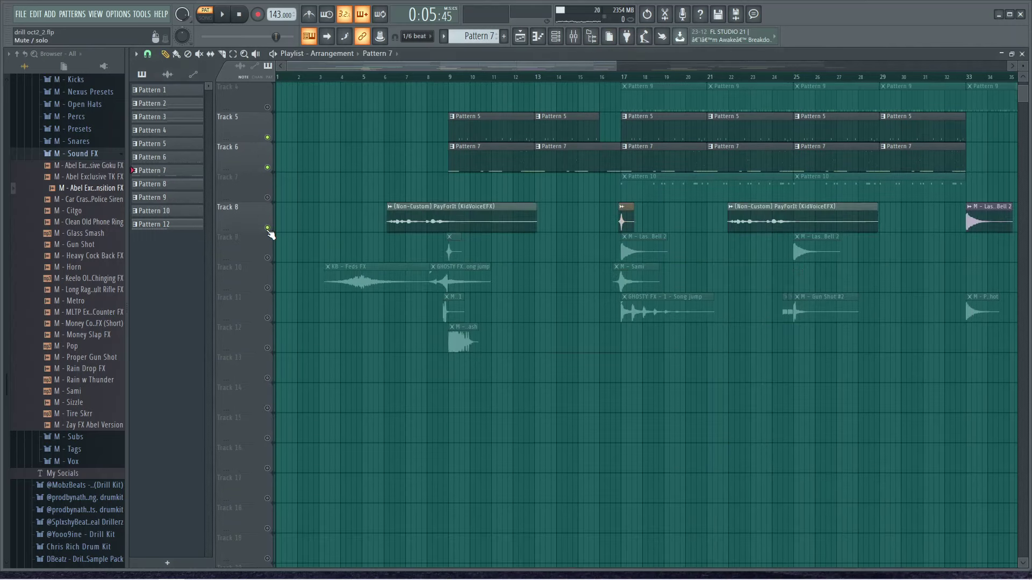
scroll(645, 200, up, 3)
click(267, 107)
click(424, 77)
key(space)
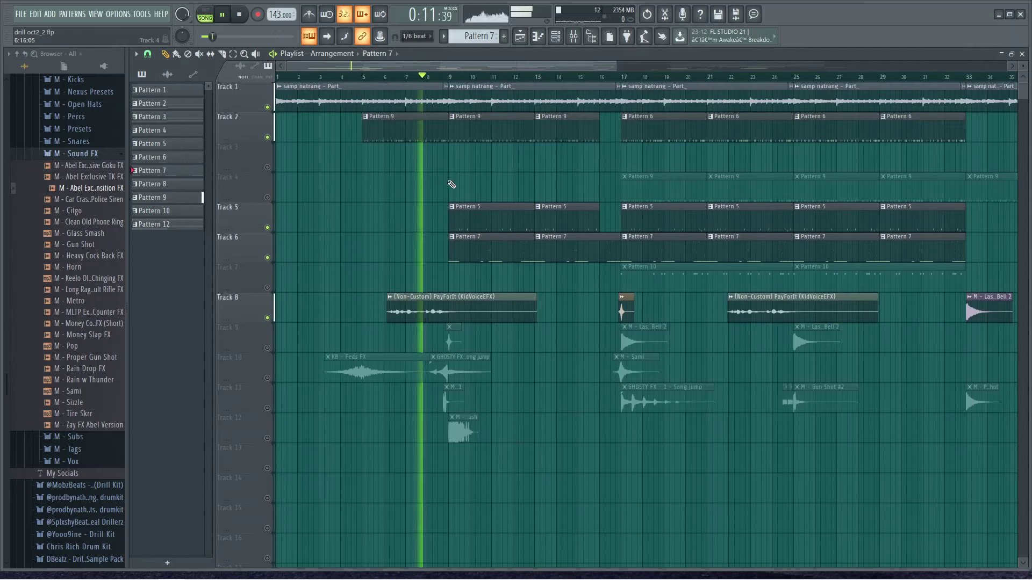
Step: Unmute all tracks by soloing and unsoloing Track 9, play from about bar 16, and stop playback
right_click(268, 349)
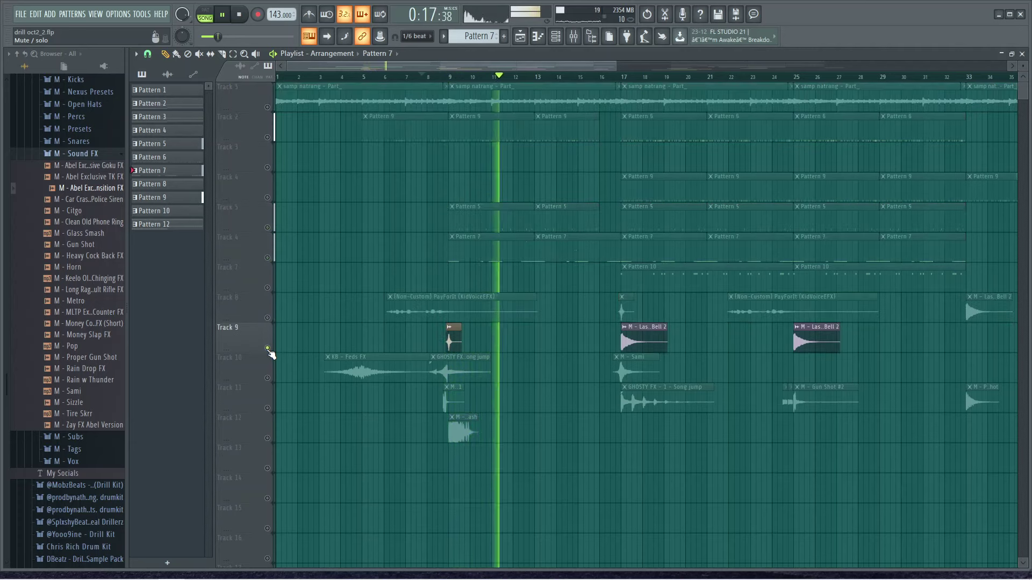
right_click(267, 349)
click(594, 82)
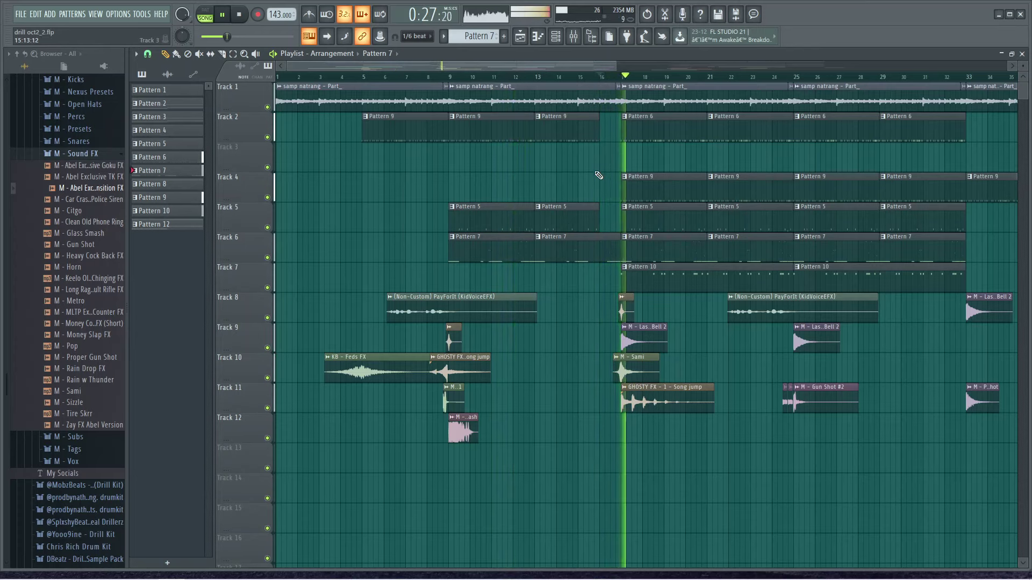
ctrl+scroll(598, 175, up, 2)
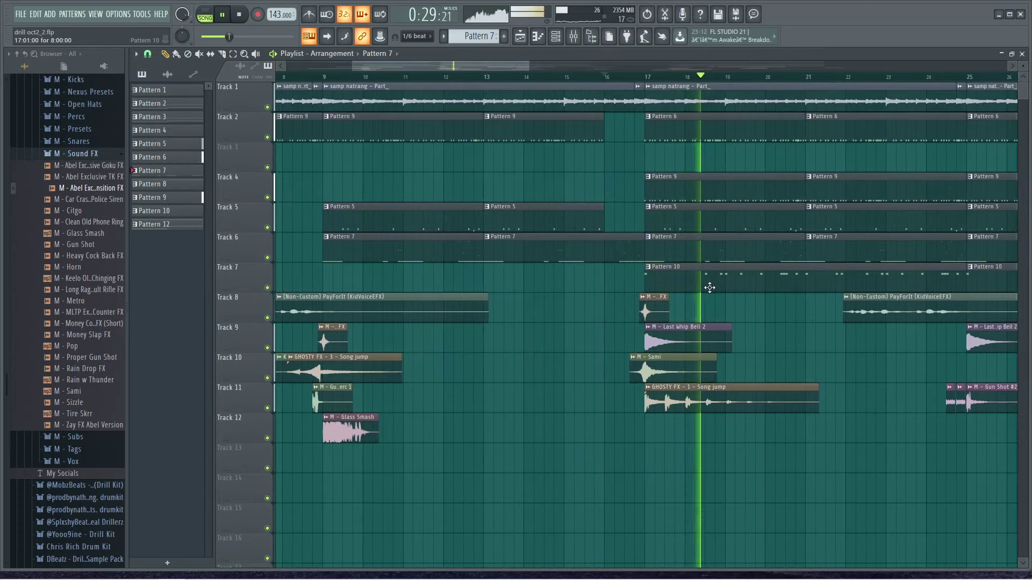
key(space)
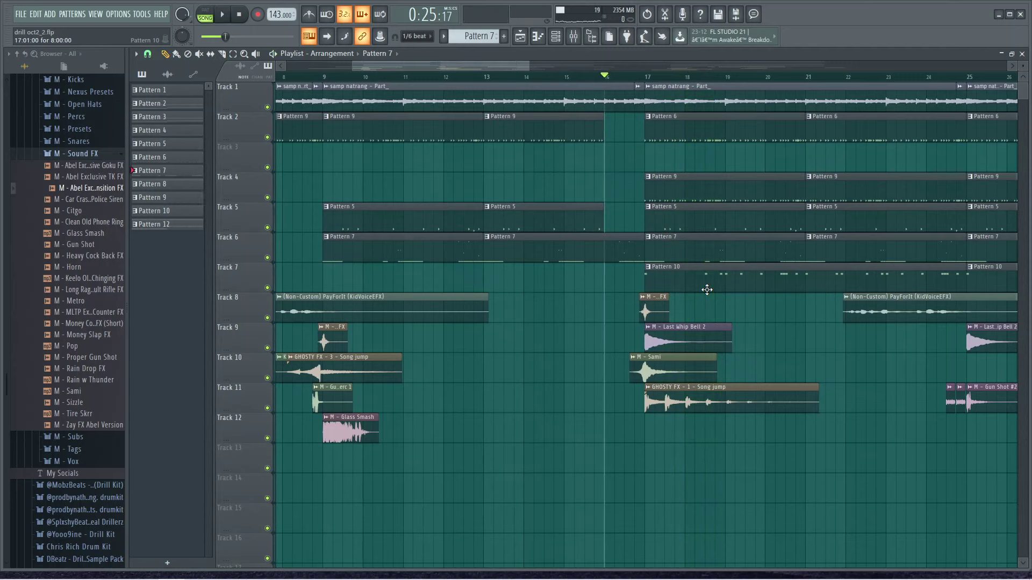
Step: Open Pattern 10's M - MLTP Kick 1 notes in the piano roll, show all four bars and audition the B4 key
click(707, 289)
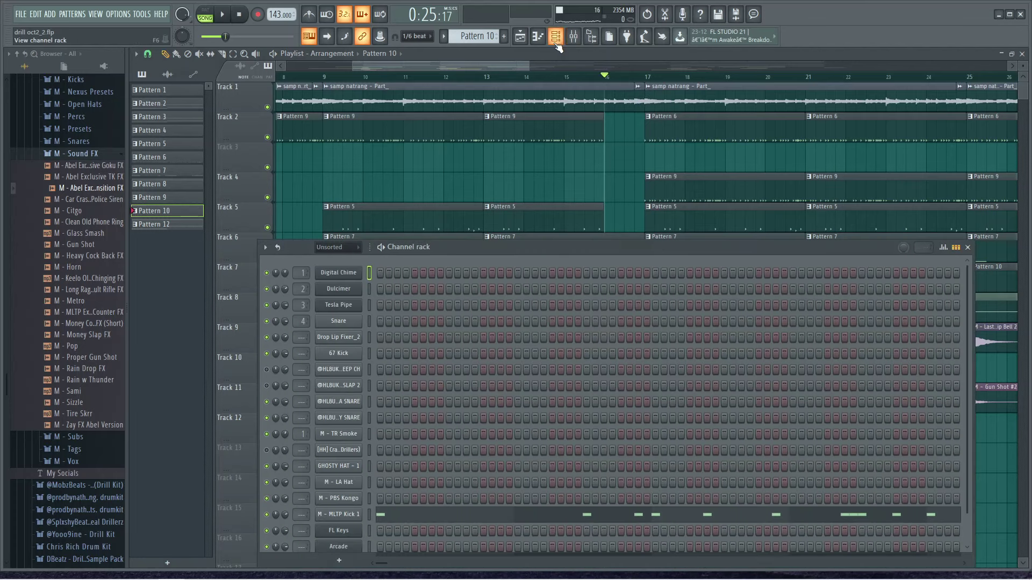
double_click(651, 284)
scroll(564, 438, down, 1)
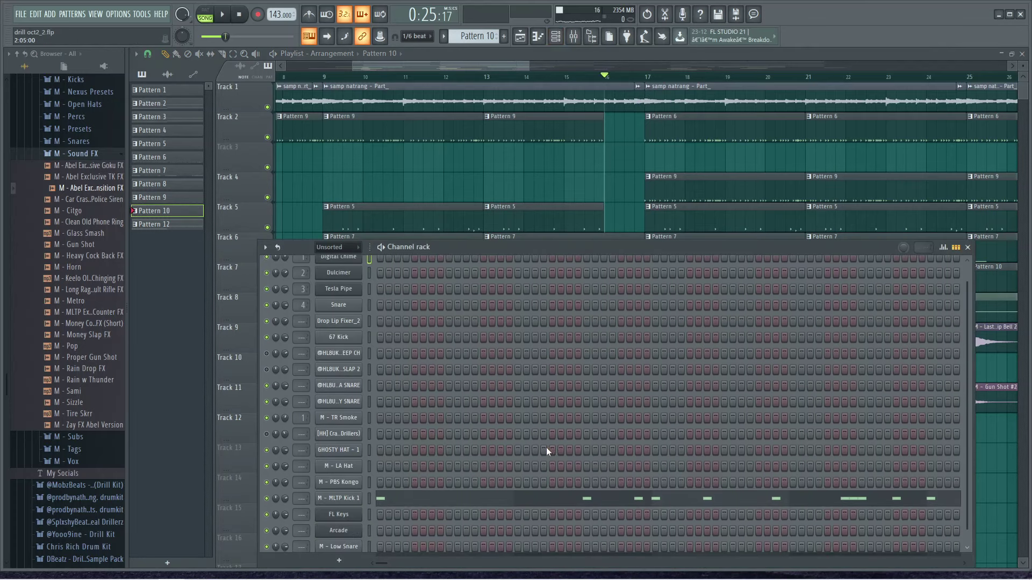
right_click(344, 499)
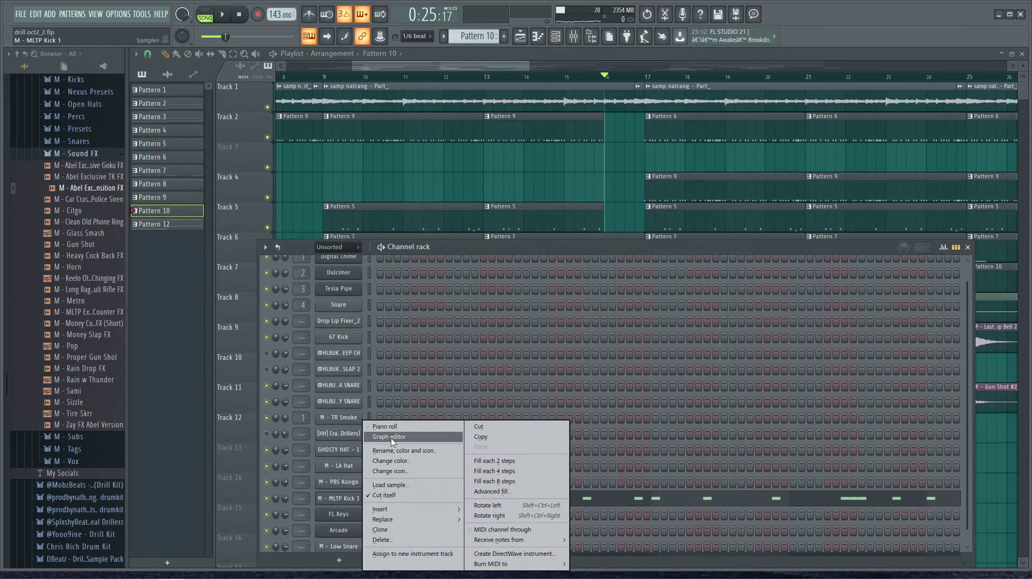
click(391, 427)
scroll(415, 403, up, 3)
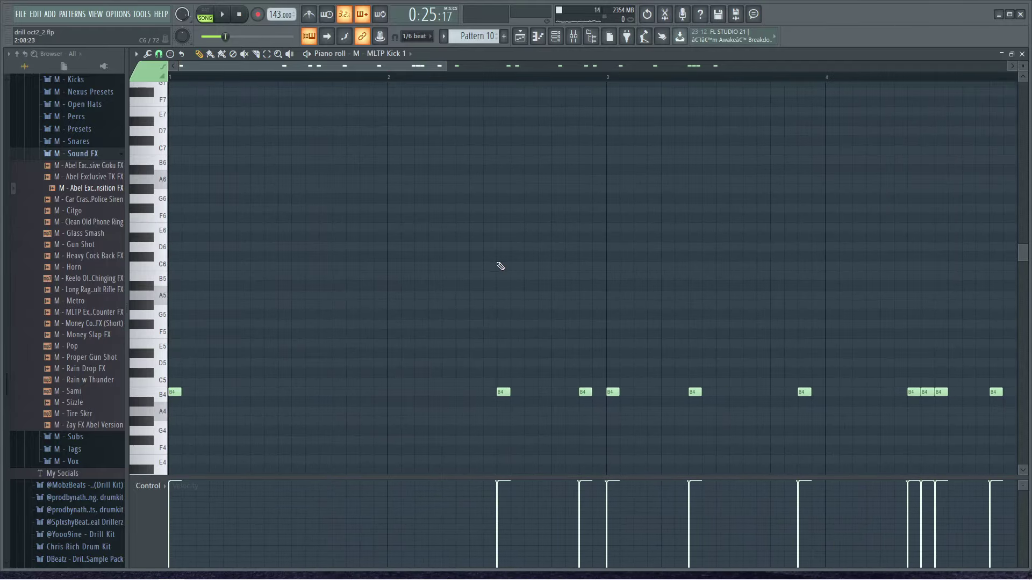
scroll(500, 266, down, 1)
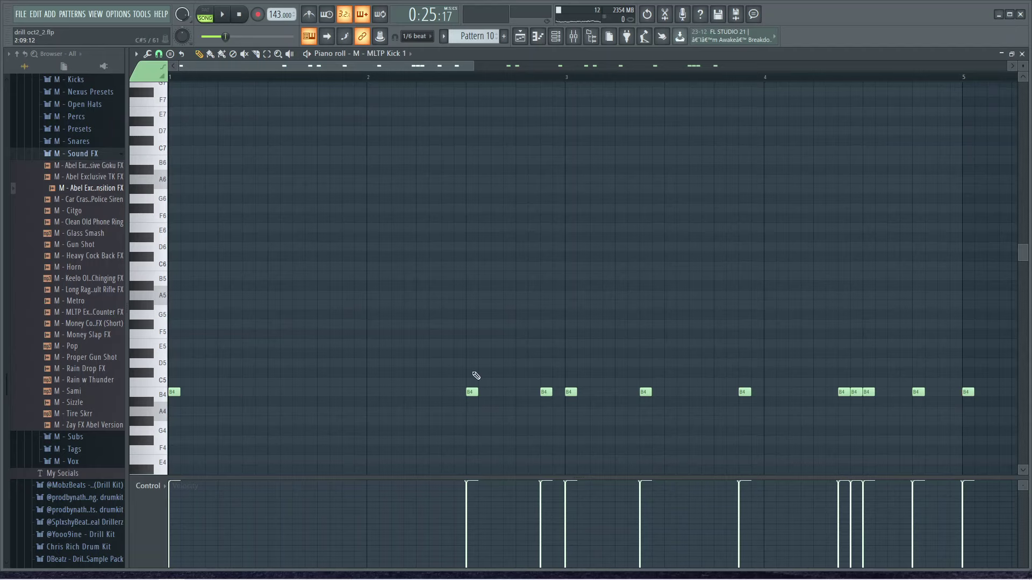
click(163, 399)
Step: Close the piano roll and channel rack, and play the arrangement from about bar 35 through about bar 56
click(1022, 54)
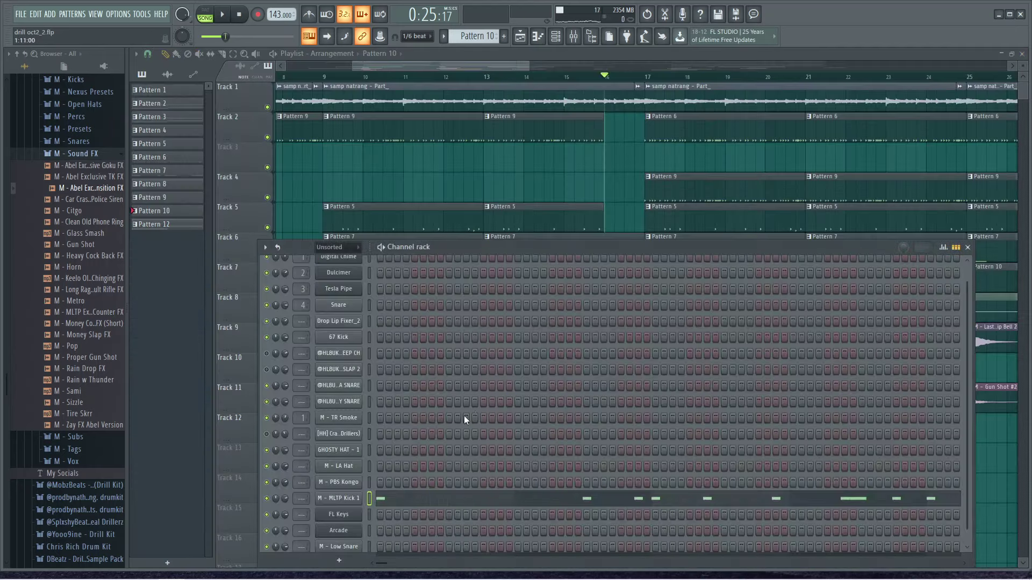
click(967, 248)
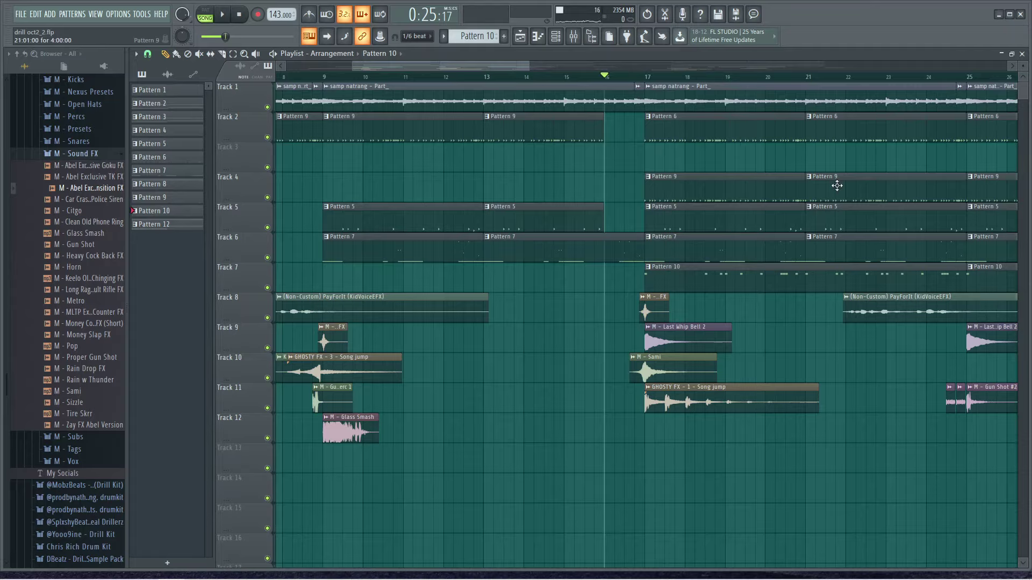
scroll(837, 185, left, 2)
drag(540, 66, 654, 65)
click(814, 80)
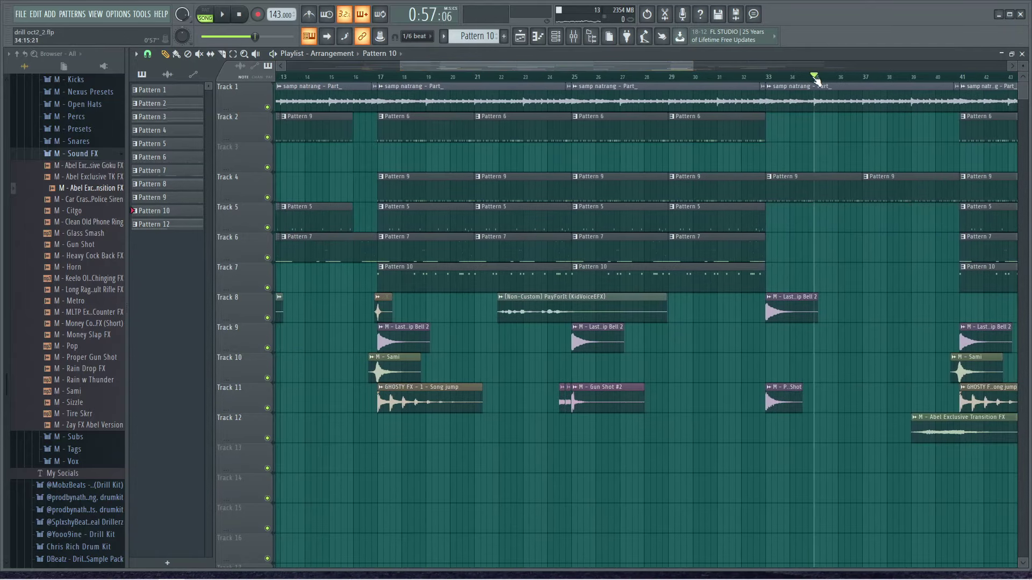
key(space)
drag(649, 65, 757, 73)
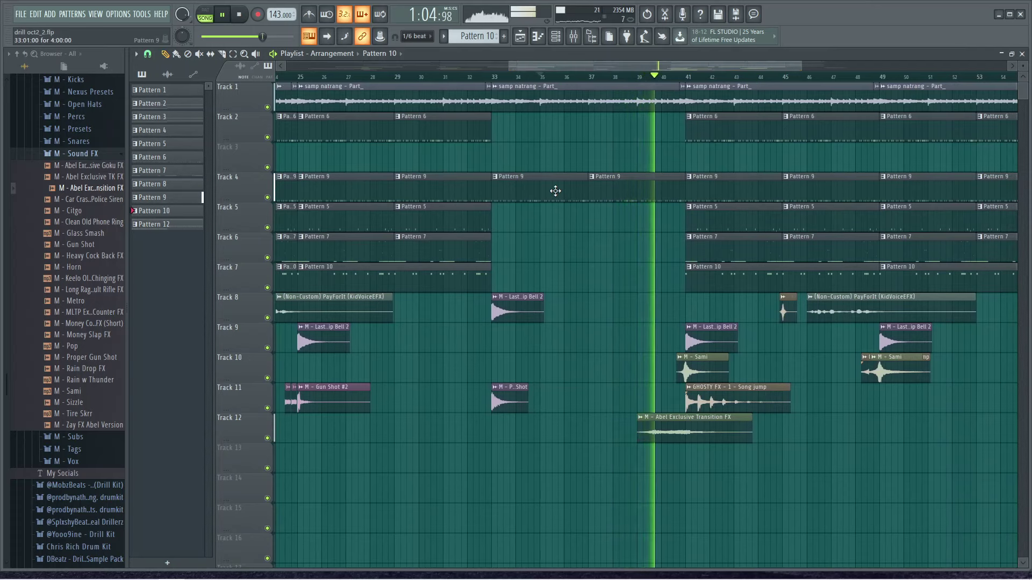
drag(661, 64, 666, 66)
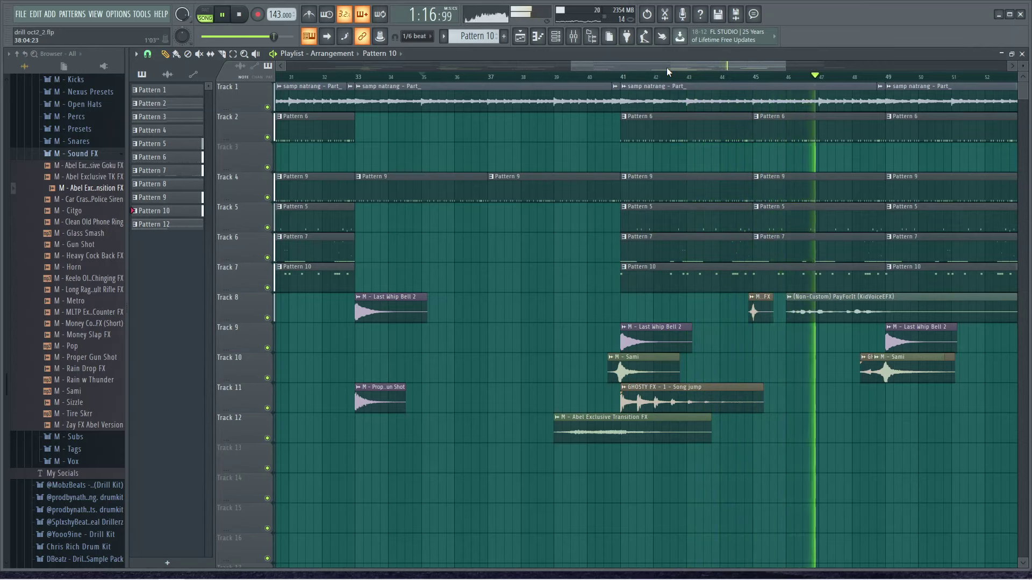
drag(675, 69, 721, 76)
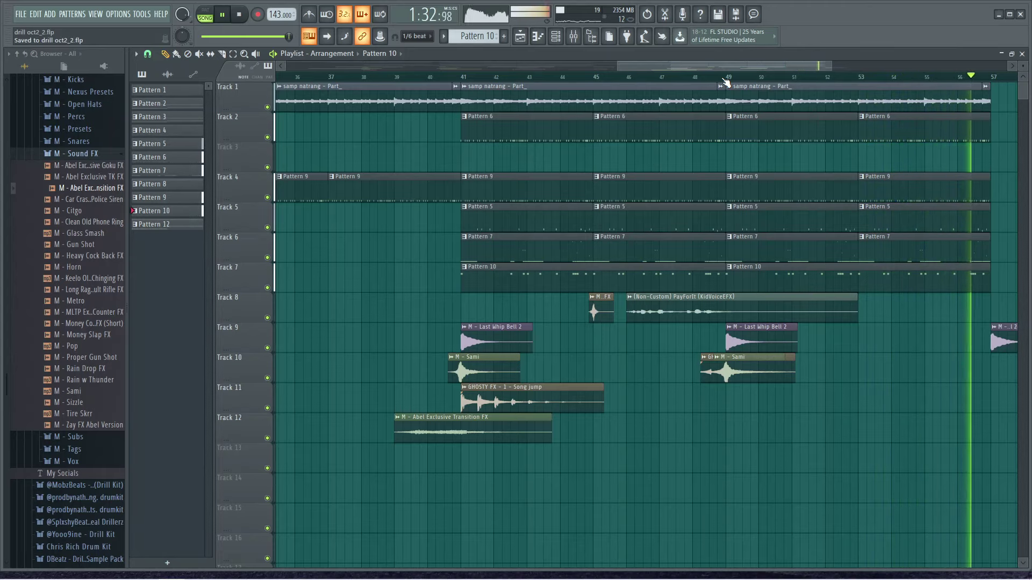
Step: Save the project, stop playback and return to the arrangement's opening bars
key(ctrl+s)
key(space)
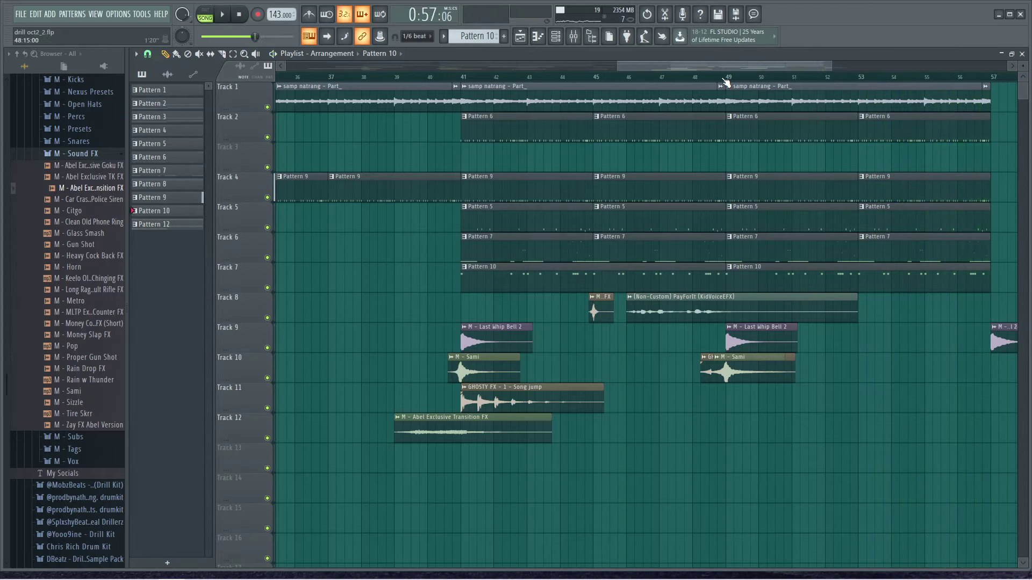
drag(691, 68, 372, 69)
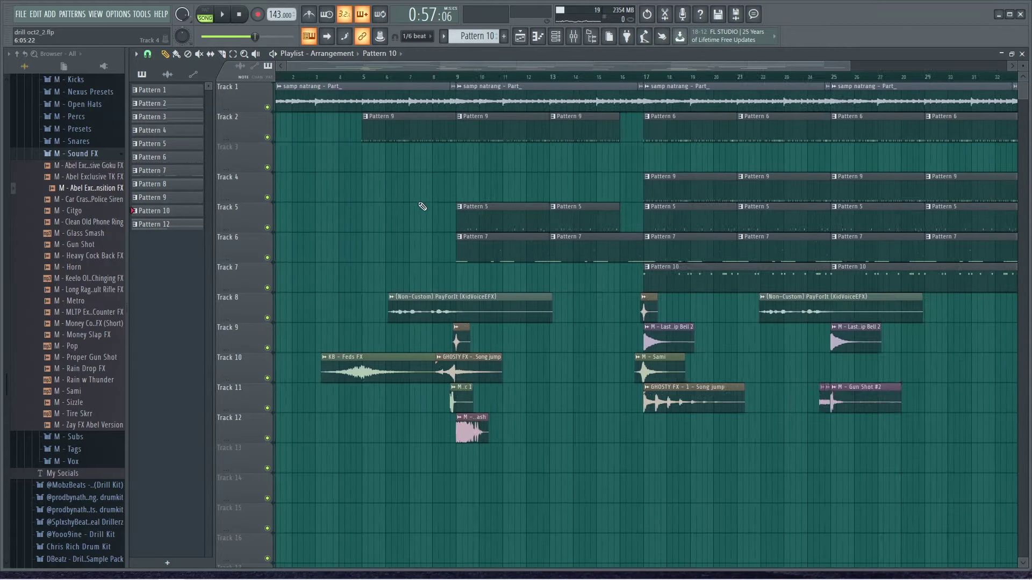